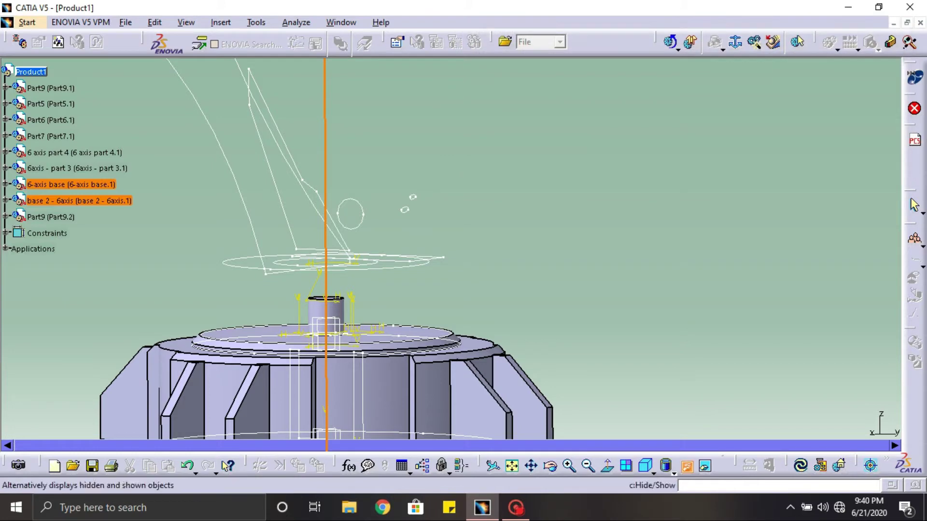
- Pick the floor of base 2's round hole as the first plane of the revolute joint with the 6-axis base
{"action": "left_click", "coordinate": [686, 466]}
{"action": "middle_click_drag", "start_coordinate": [367, 386], "coordinate": [374, 244]}
{"action": "middle_click_drag", "start_coordinate": [105, 343], "coordinate": [130, 186]}
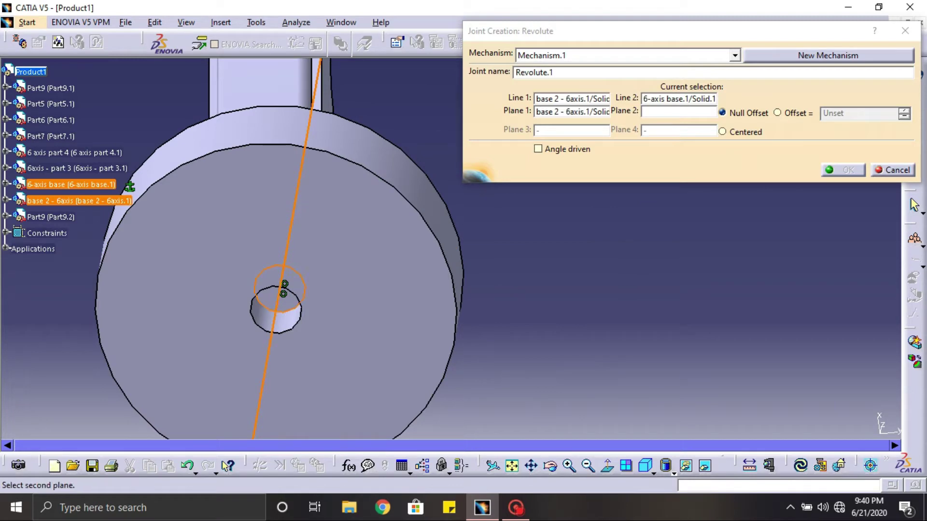
- Pick the end face of the 6-axis base's pin as the second plane and create the joint as angle driven
{"action": "left_click", "coordinate": [685, 466]}
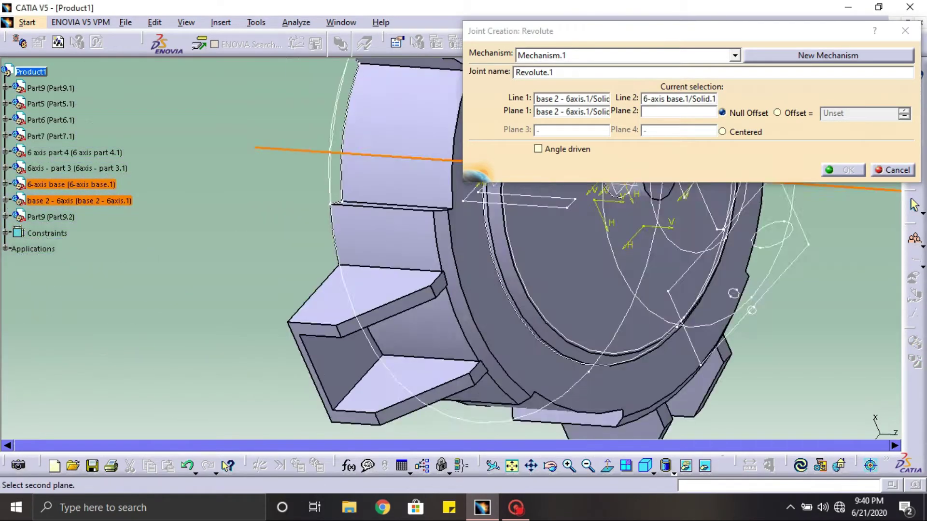
{"action": "middle_click_drag", "start_coordinate": [642, 261], "coordinate": [555, 285]}
{"action": "middle_click_drag", "start_coordinate": [693, 213], "coordinate": [584, 289]}
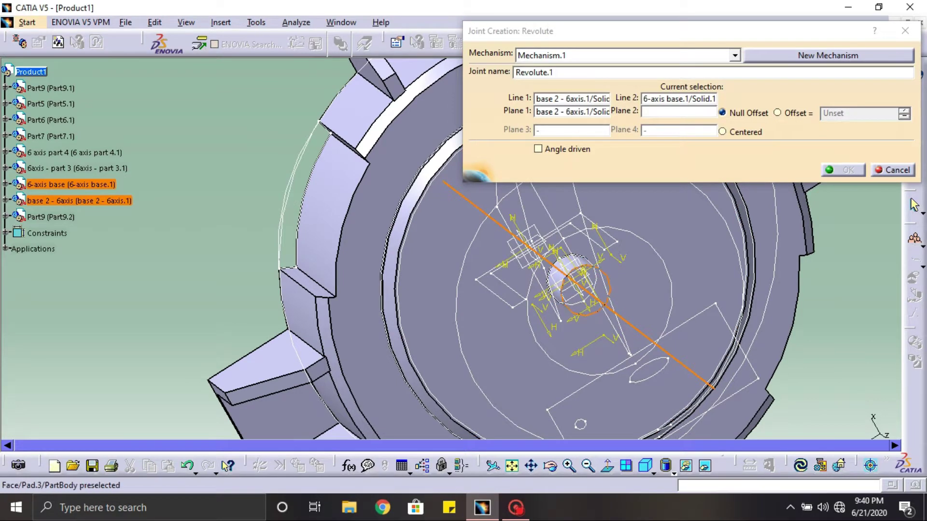
{"action": "left_click", "coordinate": [538, 149]}
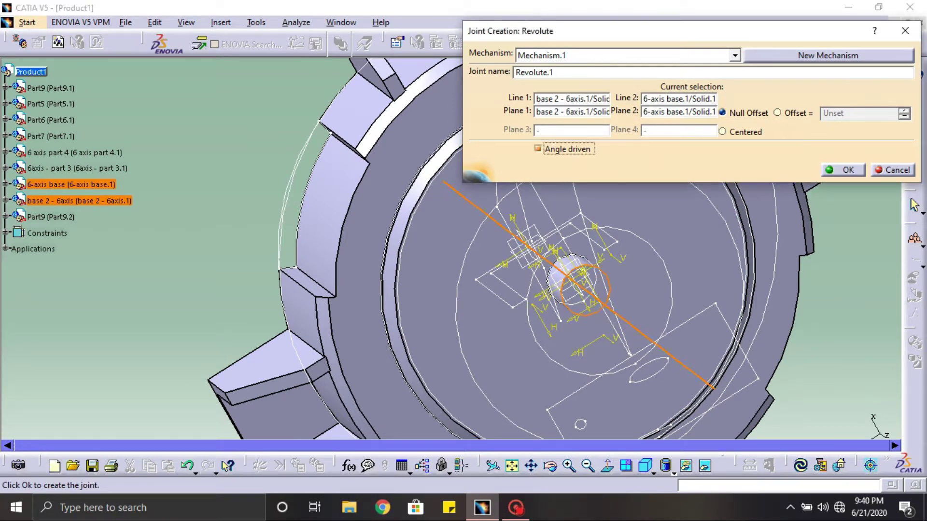
{"action": "left_click", "coordinate": [842, 170]}
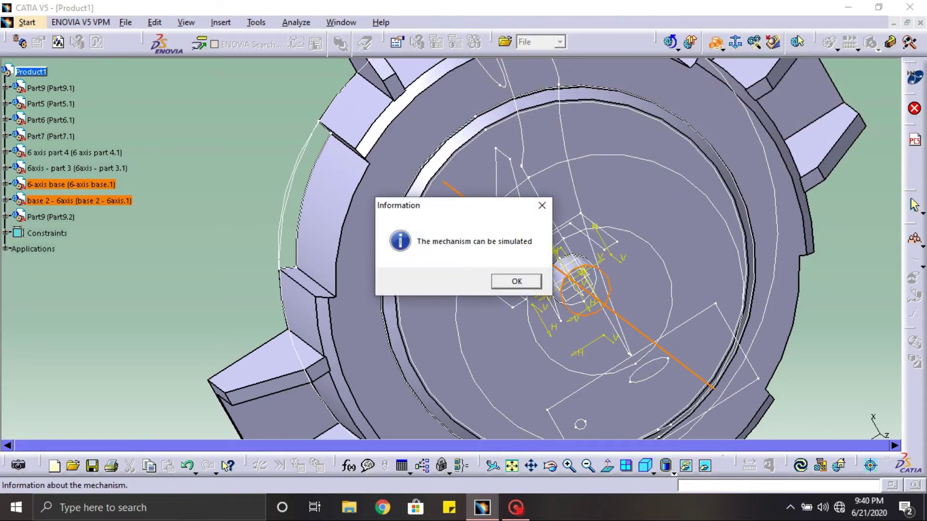
{"action": "key", "text": "Return"}
- Unhide the 6-axis base and switch the display back to the visible space
{"action": "middle_click_drag", "start_coordinate": [642, 260], "coordinate": [656, 145]}
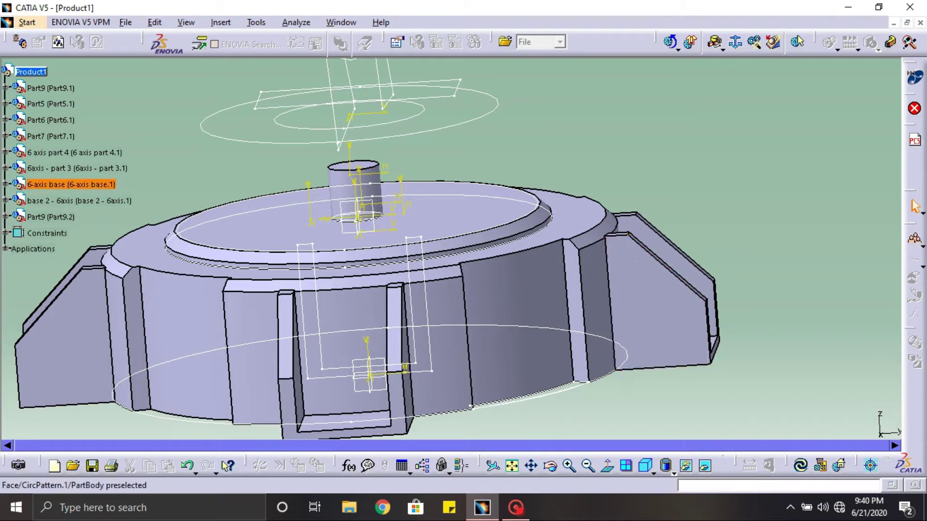
{"action": "left_click", "coordinate": [686, 466]}
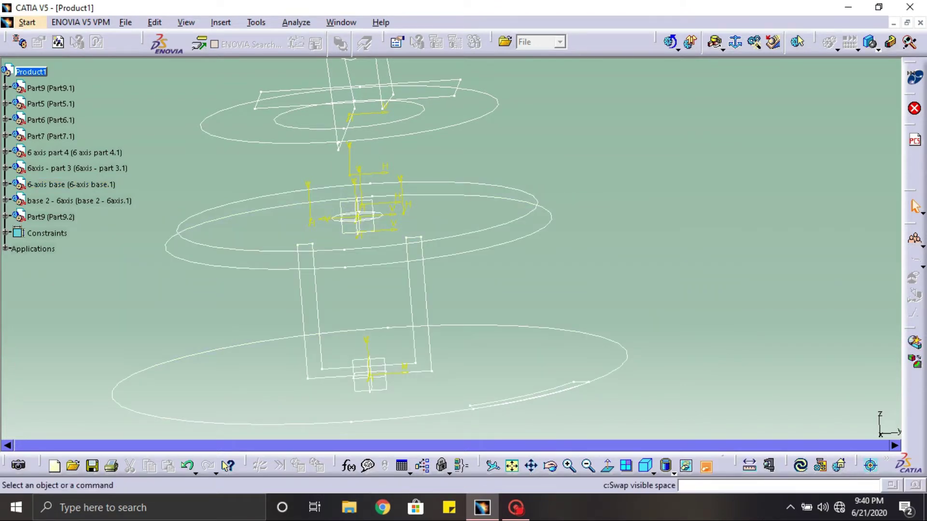
{"action": "left_click", "coordinate": [704, 466]}
- Start another revolute joint in Mechanism.1 and hide the base 2 arm to expose part 3's lower hole
{"action": "mouse_move", "coordinate": [516, 166]}
{"action": "middle_mouse_down"}
{"action": "mouse_move", "coordinate": [510, 228]}
{"action": "mouse_move", "coordinate": [575, 305]}
{"action": "mouse_move", "coordinate": [478, 316]}
{"action": "mouse_move", "coordinate": [592, 405]}
{"action": "middle_mouse_up"}
{"action": "middle_click_drag", "start_coordinate": [452, 255], "coordinate": [493, 291]}
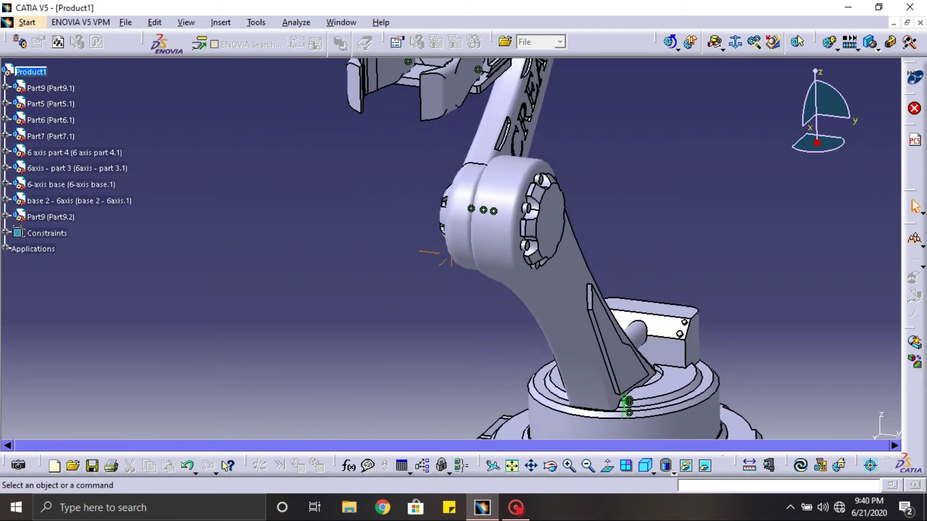
{"action": "left_click", "coordinate": [670, 42]}
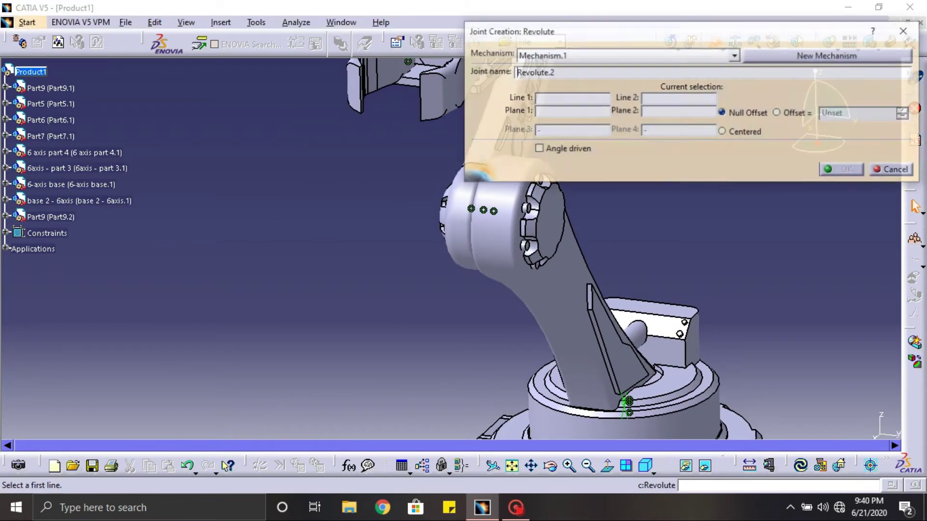
{"action": "middle_click_drag", "start_coordinate": [613, 261], "coordinate": [451, 249]}
{"action": "middle_click_drag", "start_coordinate": [464, 390], "coordinate": [461, 390]}
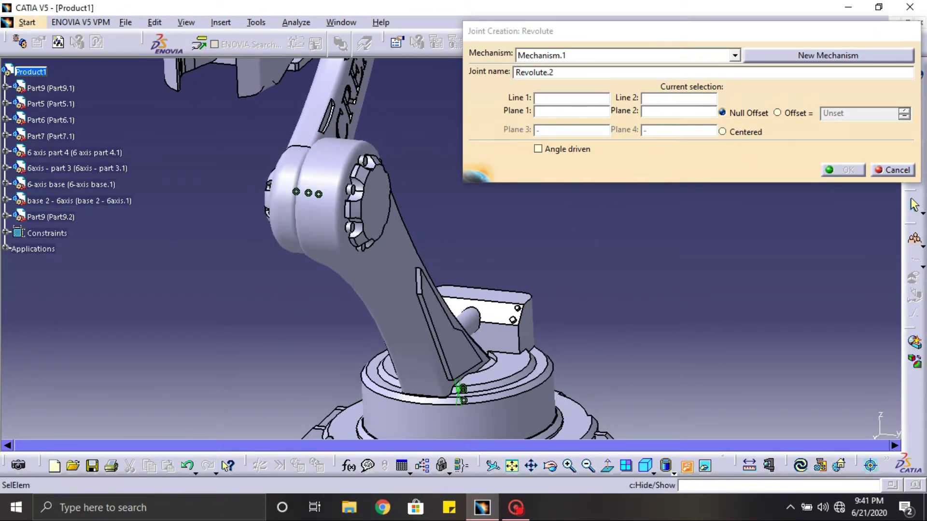
{"action": "left_click", "coordinate": [686, 466]}
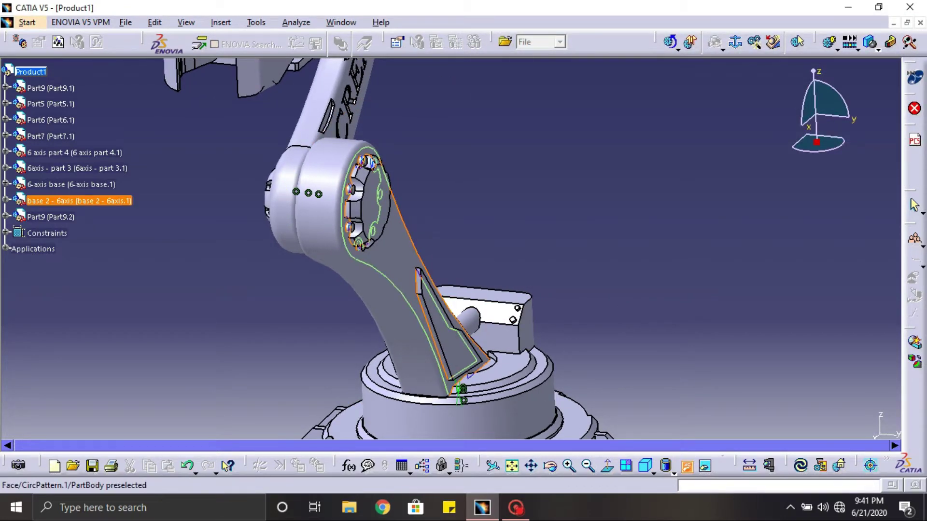
{"action": "left_click", "coordinate": [400, 255]}
- Pick the axis of part 3's lower hole as the first line and base 2's pin axis as the second line
{"action": "middle_click_drag", "start_coordinate": [316, 200], "coordinate": [418, 218]}
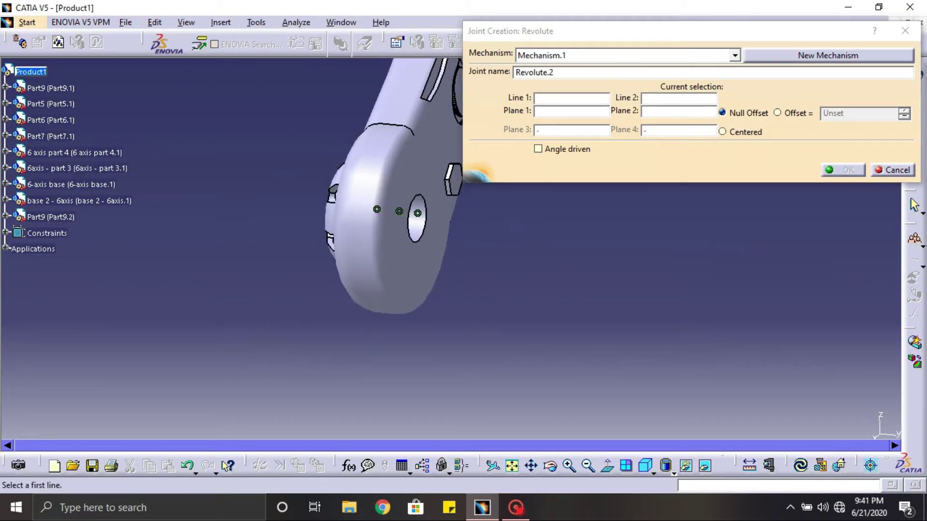
{"action": "left_click", "coordinate": [387, 215]}
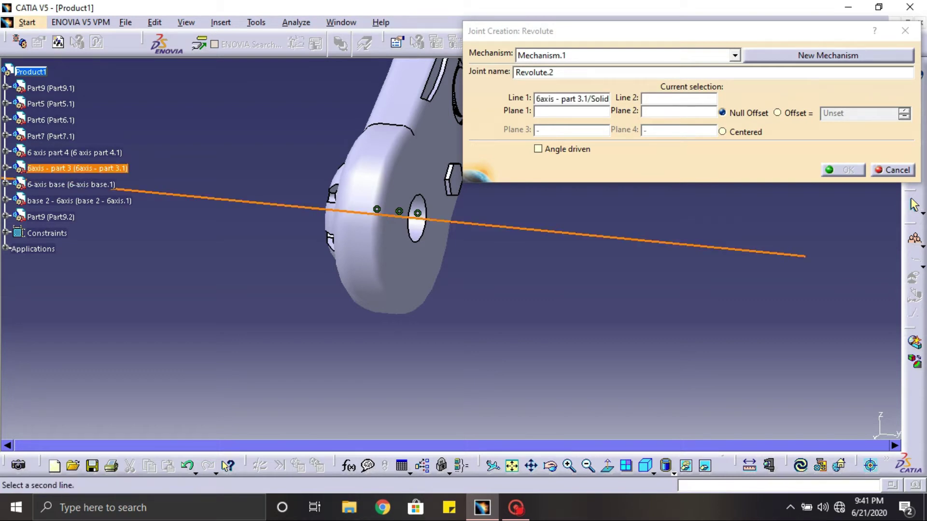
{"action": "middle_click_drag", "start_coordinate": [417, 218], "coordinate": [389, 183]}
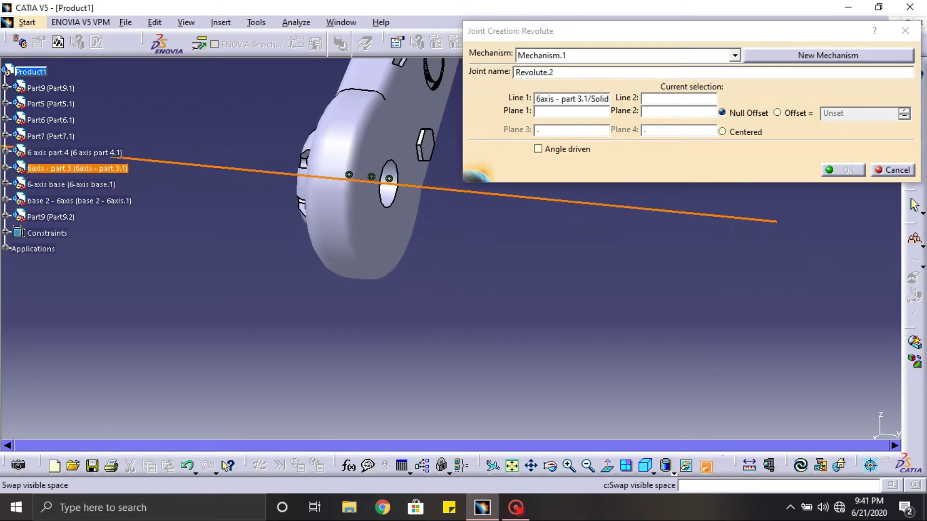
{"action": "left_click", "coordinate": [706, 465]}
{"action": "middle_click_drag", "start_coordinate": [386, 217], "coordinate": [658, 309]}
{"action": "left_click", "coordinate": [660, 310]}
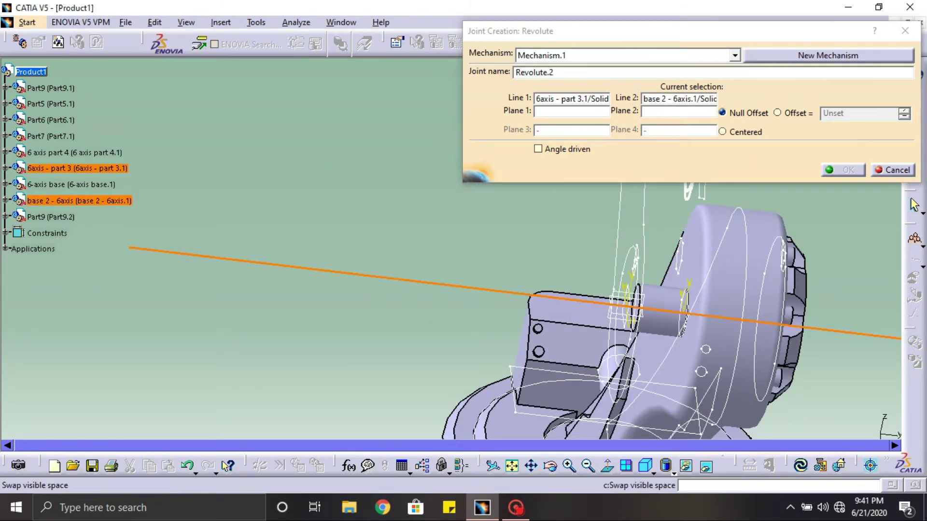
- Pick the floor of part 3's lower hole as the first plane of the joint
{"action": "left_click", "coordinate": [705, 467]}
{"action": "middle_click_drag", "start_coordinate": [513, 267], "coordinate": [575, 290]}
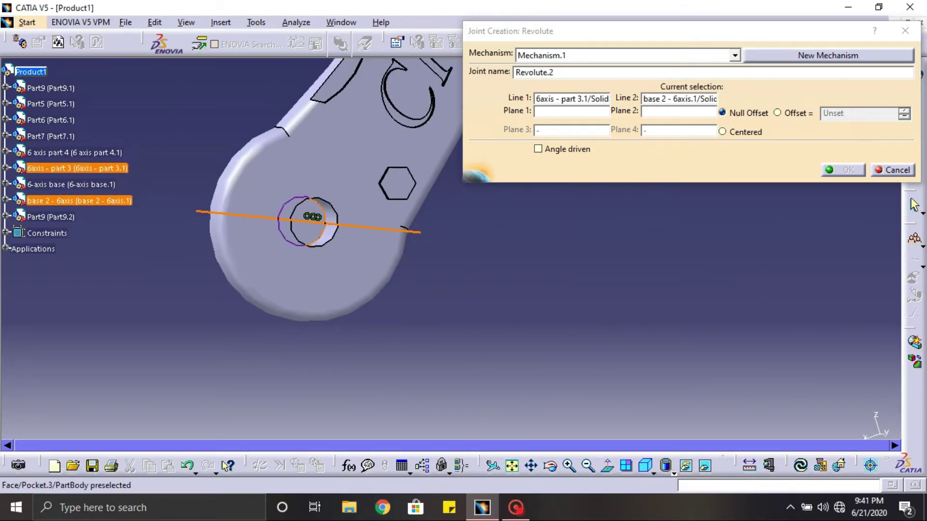
{"action": "left_click", "coordinate": [705, 466]}
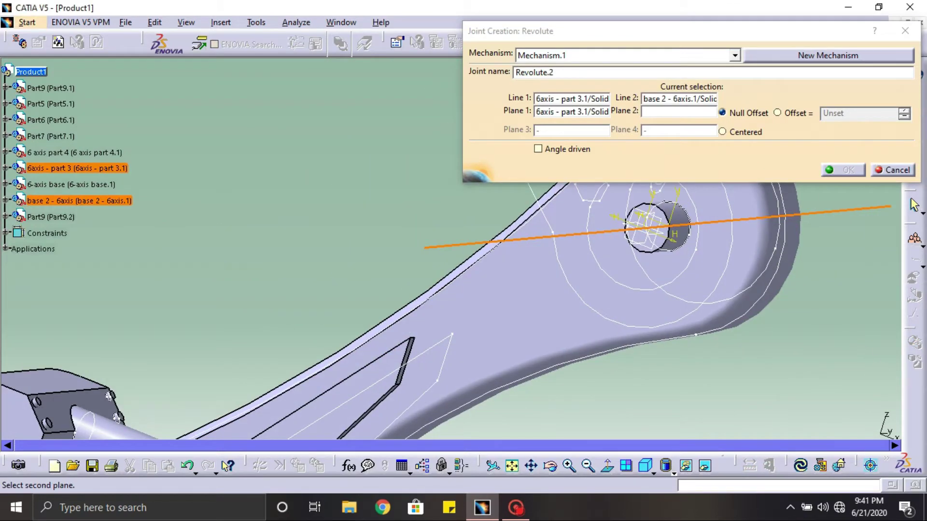
- Pick the end face of base 2's pin as the second plane and create the angle-driven revolute joint
{"action": "middle_click_drag", "start_coordinate": [545, 289], "coordinate": [501, 270]}
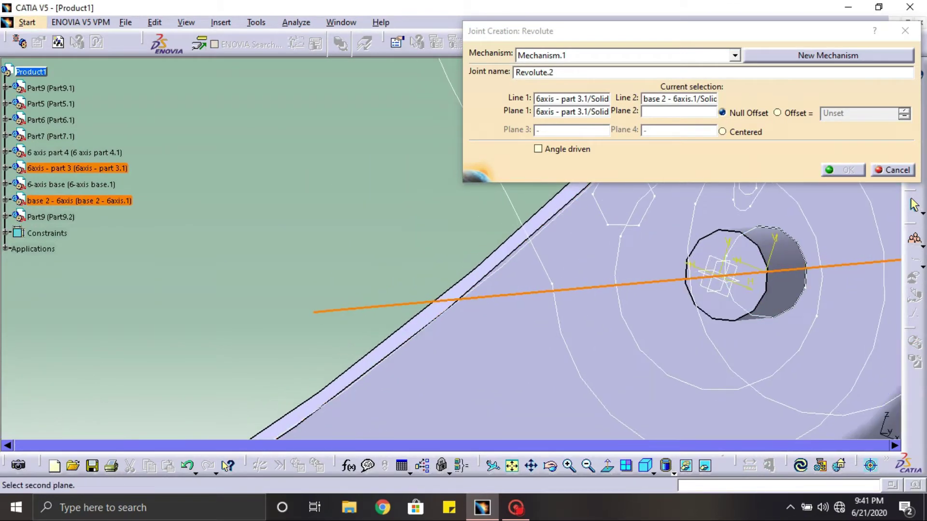
{"action": "key", "text": "Return"}
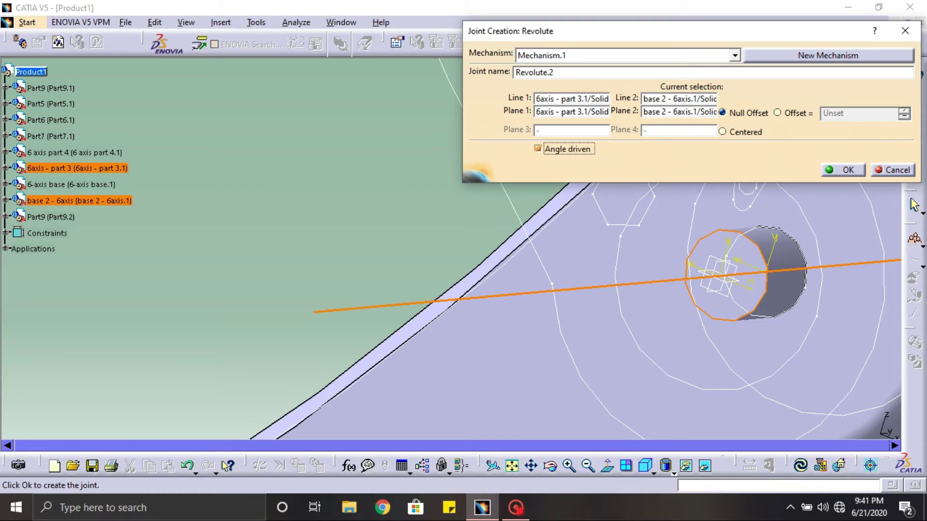
{"action": "key", "text": "Return"}
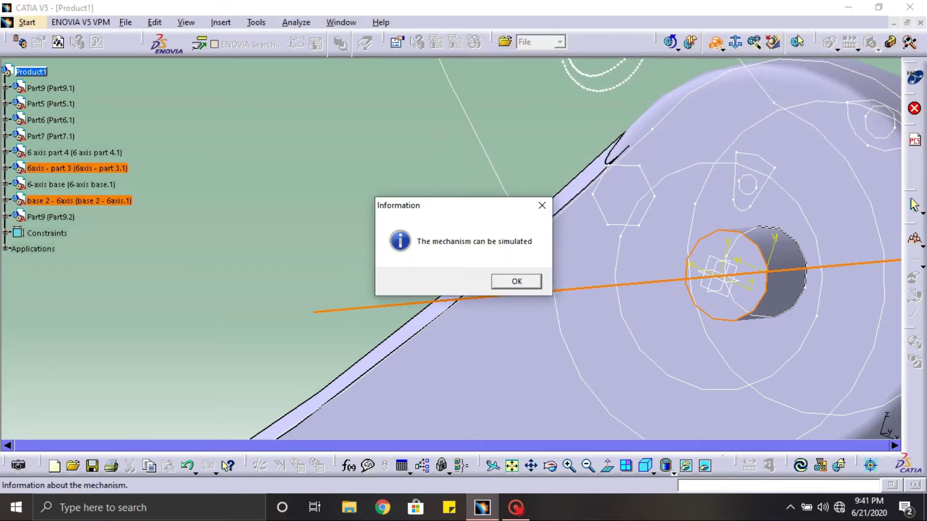
{"action": "key", "text": "Return"}
- Unhide the base 2 arm and return to the visible space
{"action": "middle_click_drag", "start_coordinate": [531, 281], "coordinate": [524, 362]}
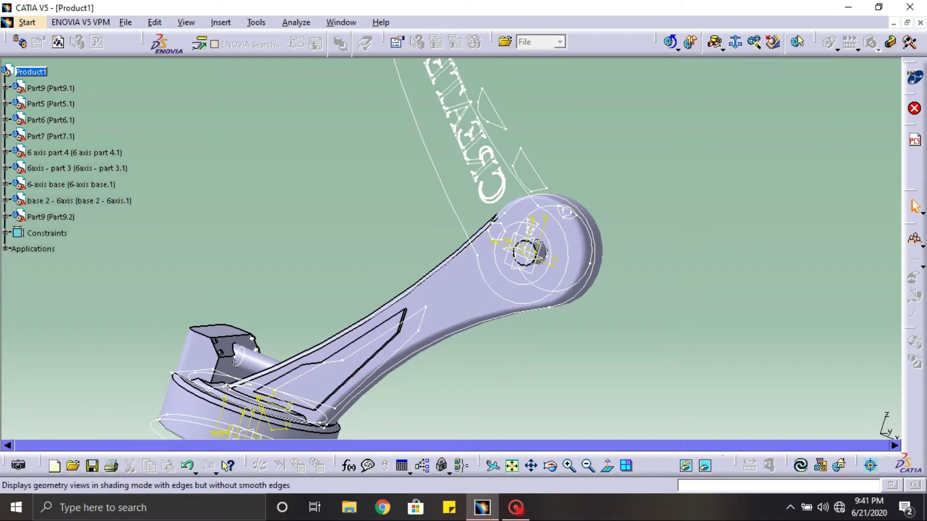
{"action": "left_click", "coordinate": [435, 333]}
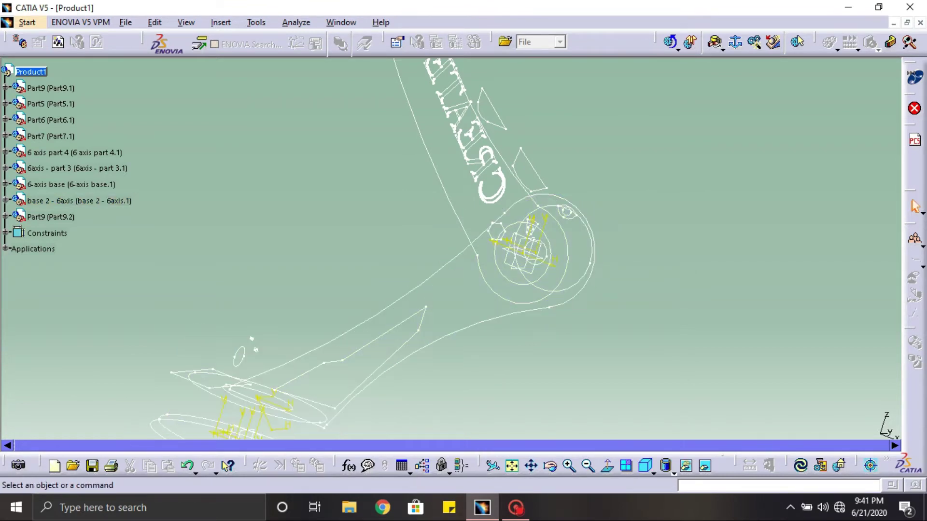
{"action": "left_click", "coordinate": [706, 468]}
- Hide 6 axis part 4 to expose the pin at the upper end of part 3
{"action": "mouse_move", "coordinate": [531, 212]}
{"action": "middle_mouse_down"}
{"action": "mouse_move", "coordinate": [531, 251]}
{"action": "mouse_move", "coordinate": [615, 267]}
{"action": "mouse_move", "coordinate": [420, 249]}
{"action": "mouse_move", "coordinate": [507, 270]}
{"action": "mouse_move", "coordinate": [507, 208]}
{"action": "mouse_move", "coordinate": [410, 345]}
{"action": "middle_mouse_up"}
{"action": "middle_click_drag", "start_coordinate": [565, 193], "coordinate": [488, 309]}
{"action": "middle_click_drag", "start_coordinate": [452, 224], "coordinate": [338, 237]}
{"action": "middle_click_drag", "start_coordinate": [560, 294], "coordinate": [581, 253]}
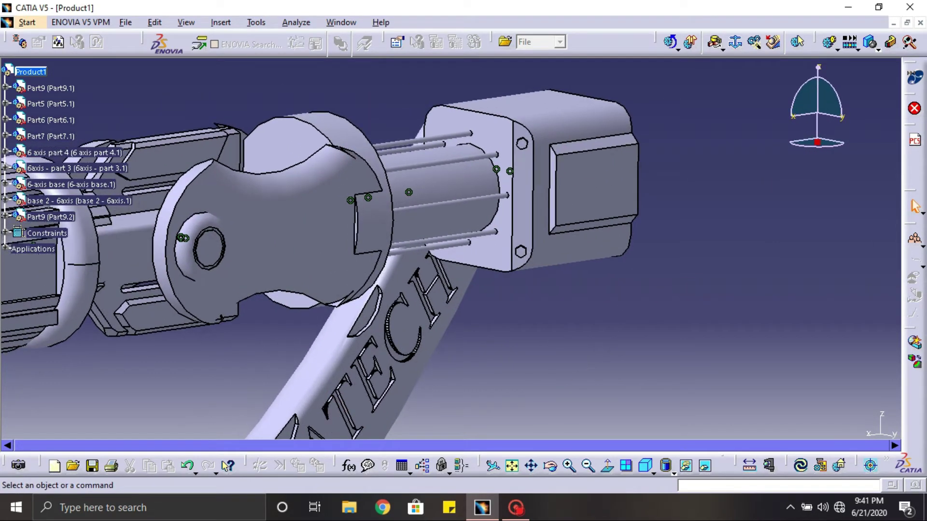
{"action": "left_click", "coordinate": [581, 253]}
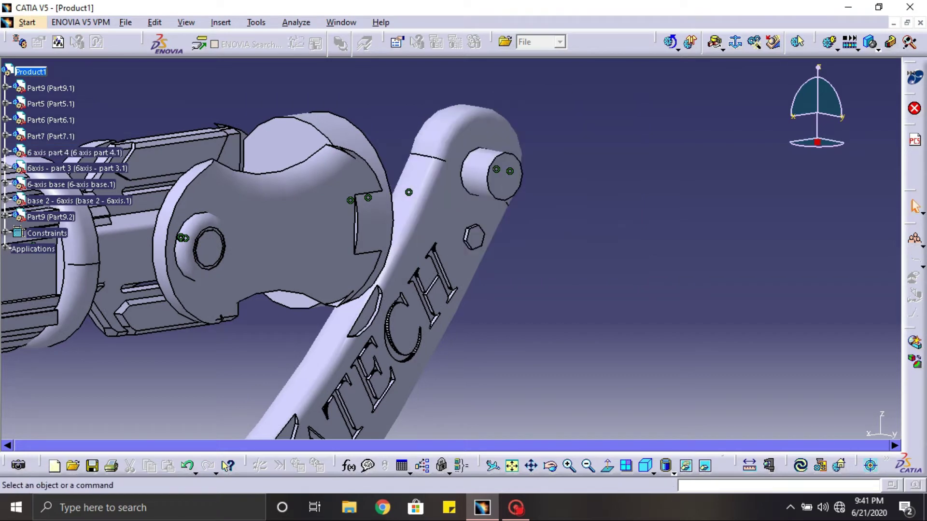
- Start a third revolute joint and pick the axis of part 3's upper pin as its first line
{"action": "middle_click_drag", "start_coordinate": [574, 253], "coordinate": [583, 276]}
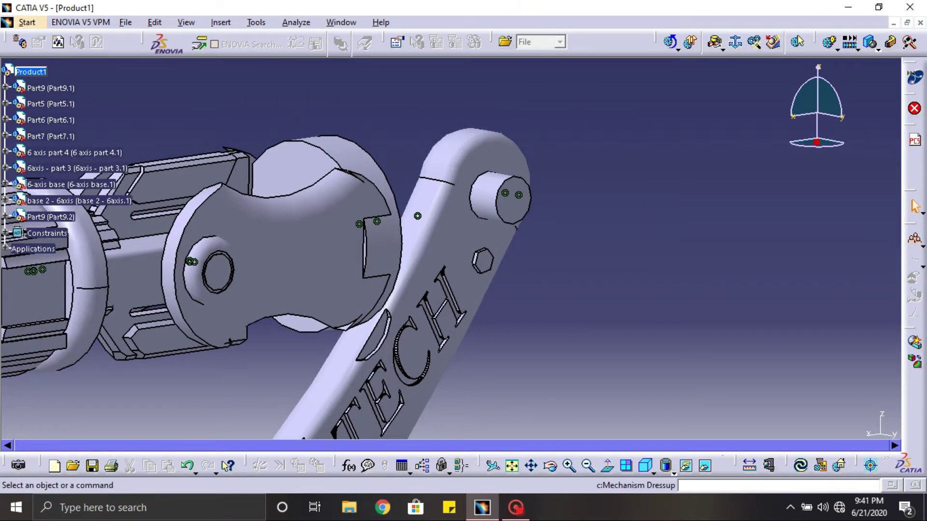
{"action": "left_click", "coordinate": [716, 42]}
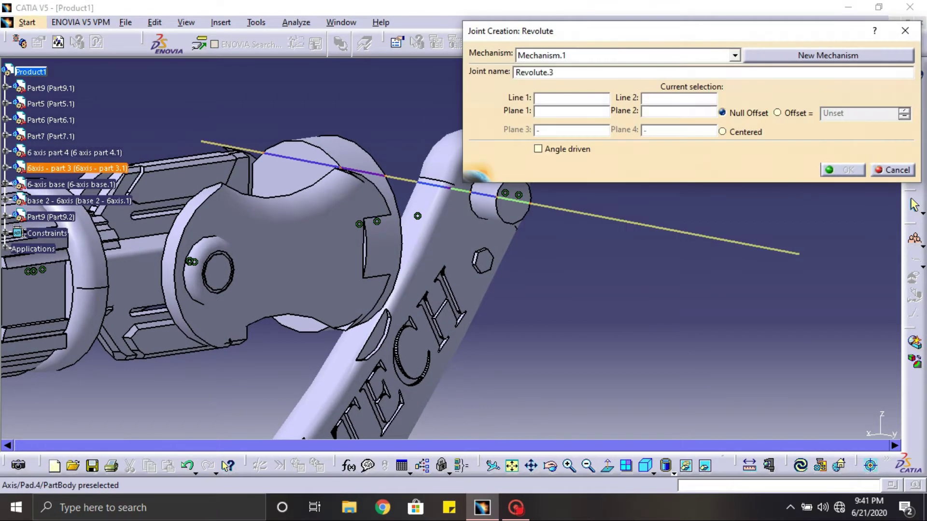
{"action": "left_click", "coordinate": [483, 195]}
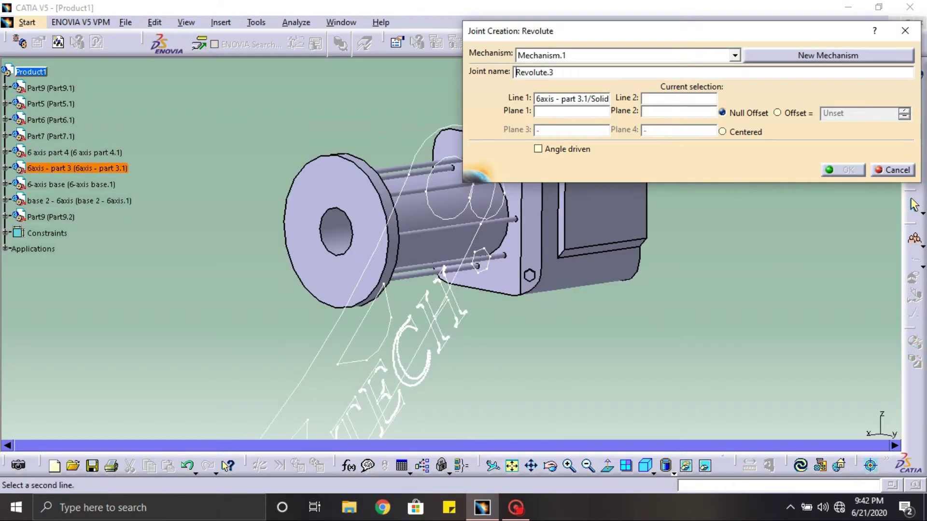
- Hide 6 axis part 4 again while keeping the third revolute joint definition open
{"action": "middle_click_drag", "start_coordinate": [338, 251], "coordinate": [511, 275]}
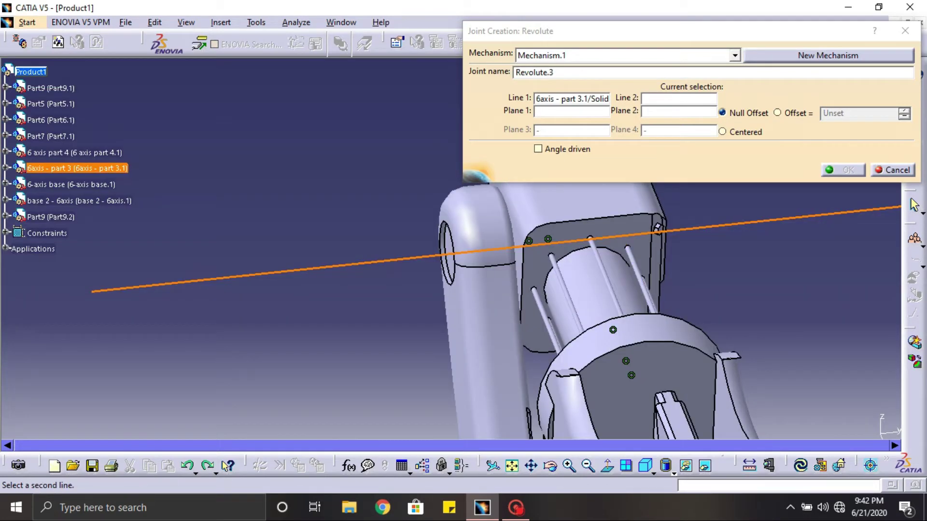
{"action": "middle_click_drag", "start_coordinate": [613, 328], "coordinate": [487, 347]}
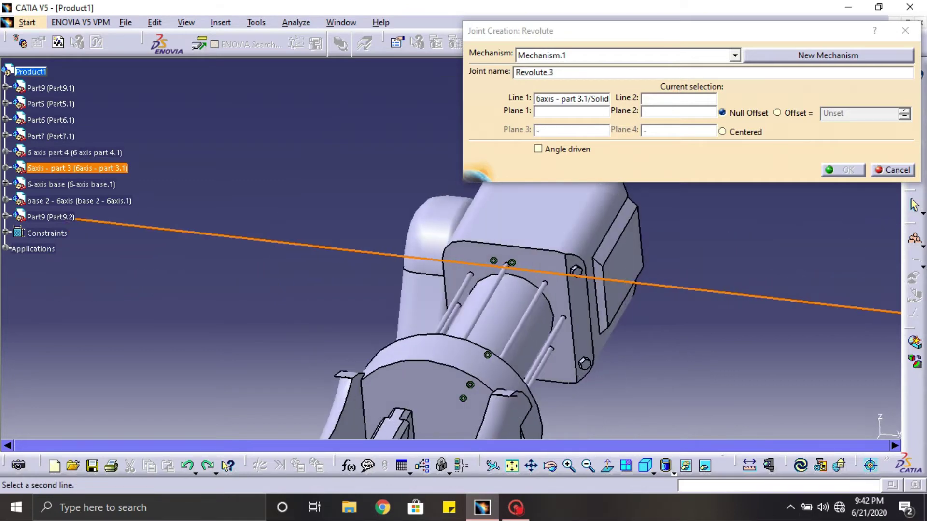
{"action": "left_click", "coordinate": [687, 465]}
{"action": "left_click", "coordinate": [546, 222]}
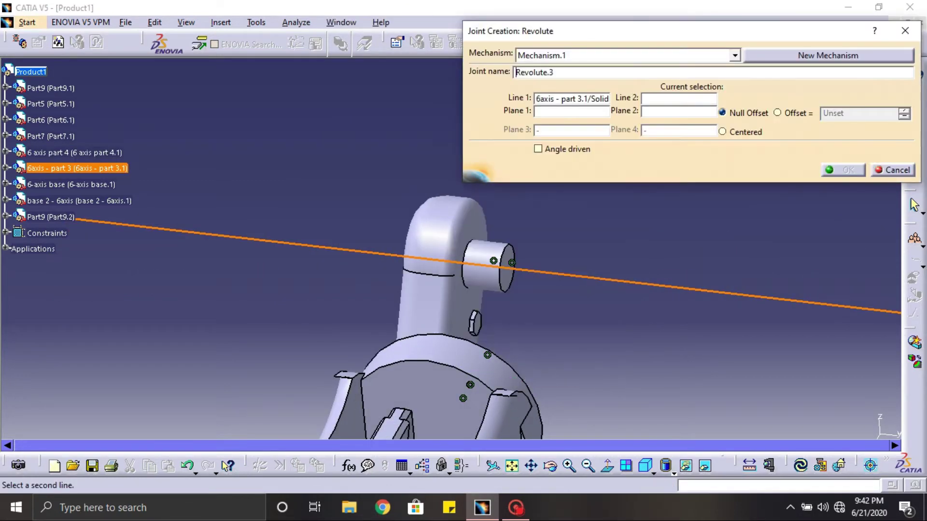
- Pick the axis of the round side hole in 6 axis part 4 as the joint's second line
{"action": "middle_click_drag", "start_coordinate": [536, 263], "coordinate": [633, 299]}
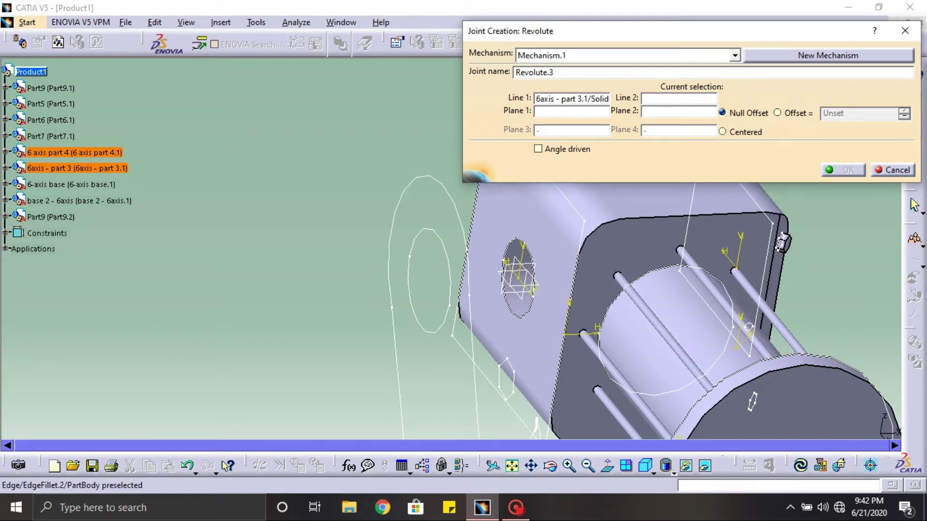
{"action": "middle_click_drag", "start_coordinate": [531, 294], "coordinate": [560, 275]}
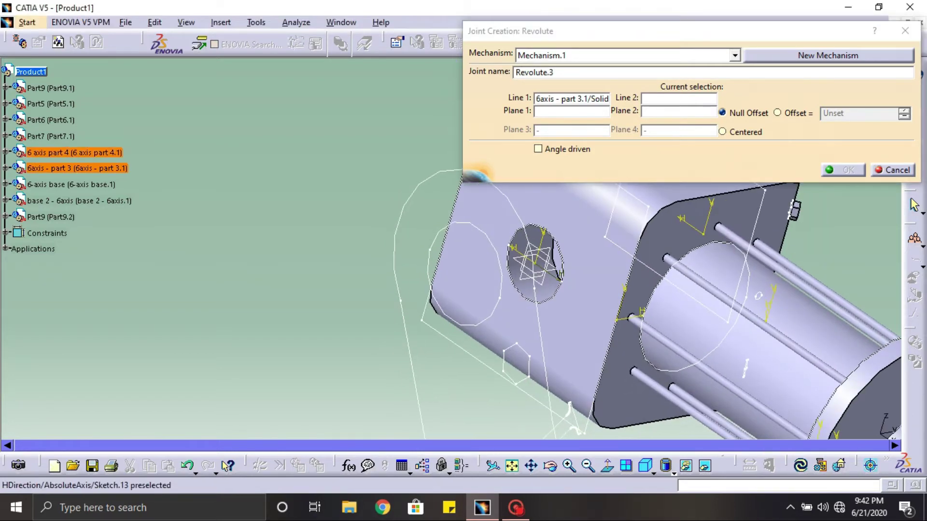
{"action": "left_click", "coordinate": [534, 264]}
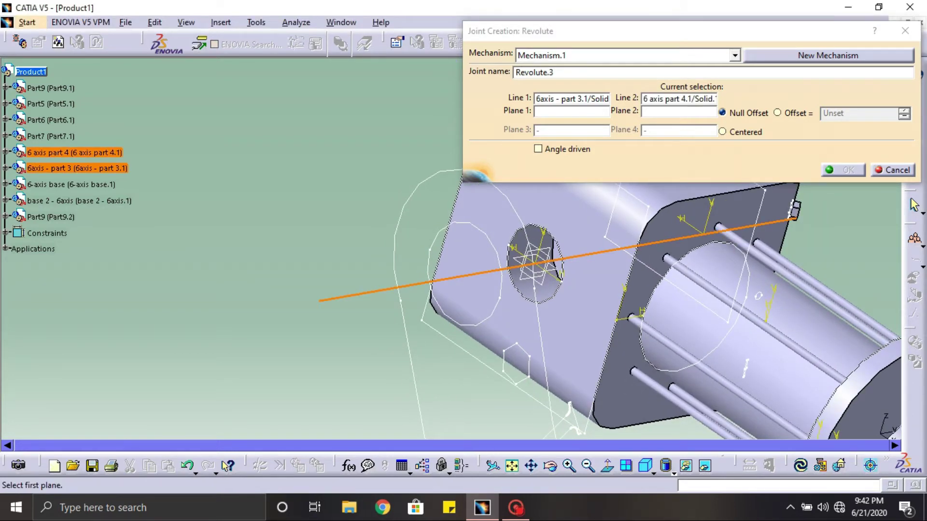
- Pick the end face of part 3's upper pin as the third revolute joint's first plane
{"action": "left_click", "coordinate": [705, 466]}
{"action": "middle_click_drag", "start_coordinate": [531, 290], "coordinate": [482, 333]}
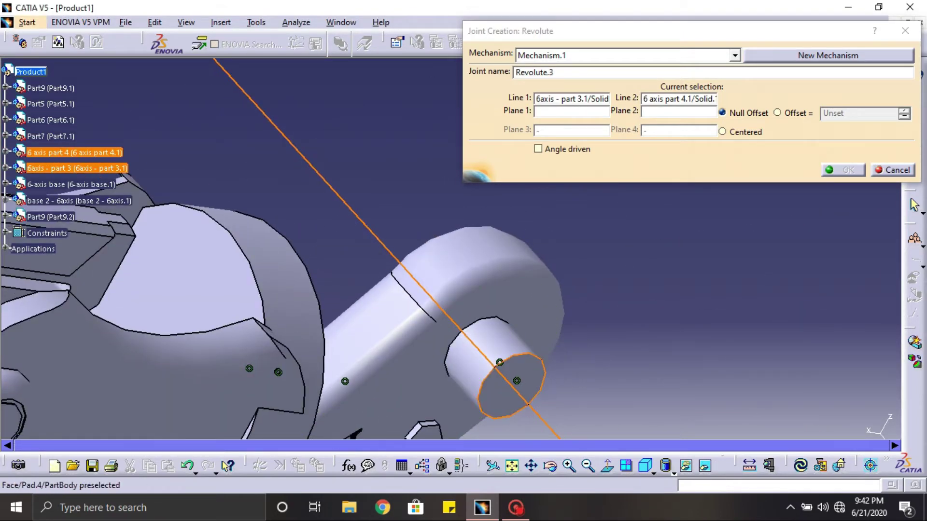
{"action": "left_click", "coordinate": [705, 467]}
{"action": "middle_click_drag", "start_coordinate": [555, 309], "coordinate": [485, 299]}
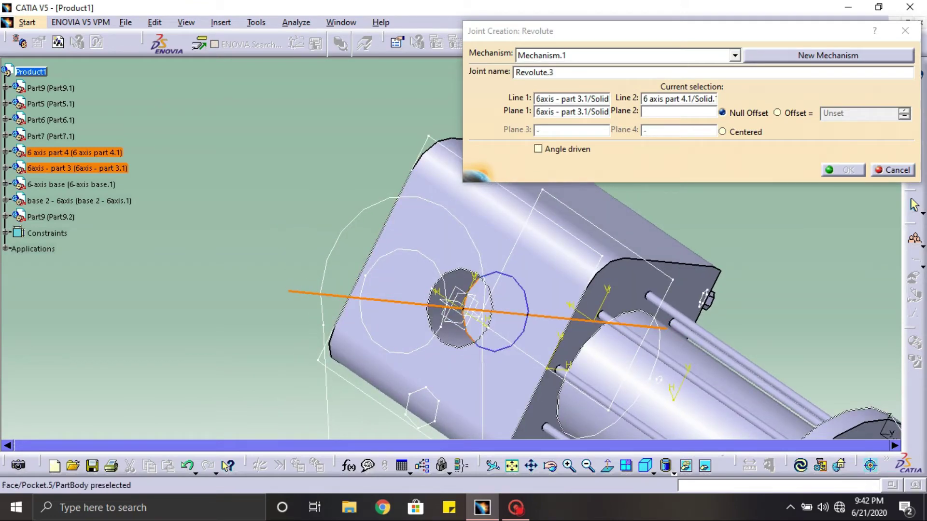
- Pick the floor of part 4's round side hole as the second plane and create the third revolute joint as angle driven
{"action": "left_click", "coordinate": [480, 311]}
{"action": "left_click", "coordinate": [537, 148]}
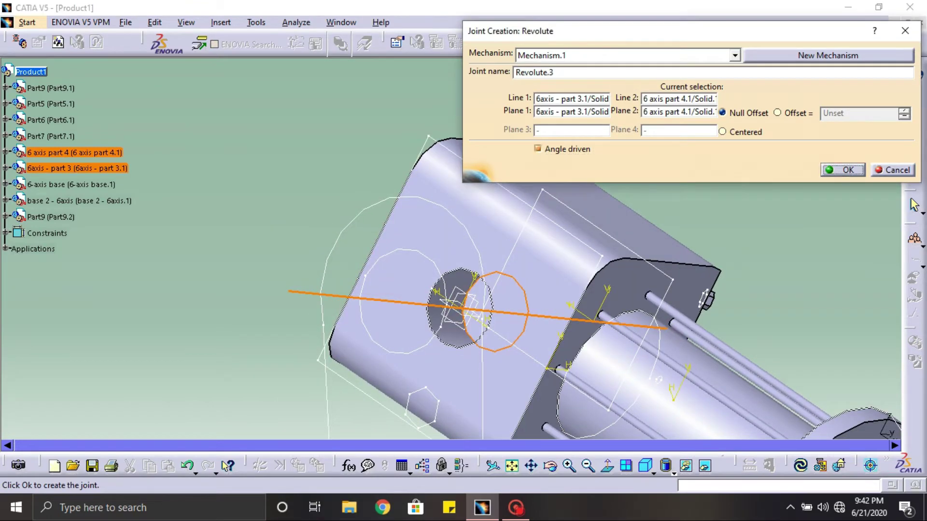
{"action": "key", "text": "Return"}
{"action": "key", "text": "Return"}
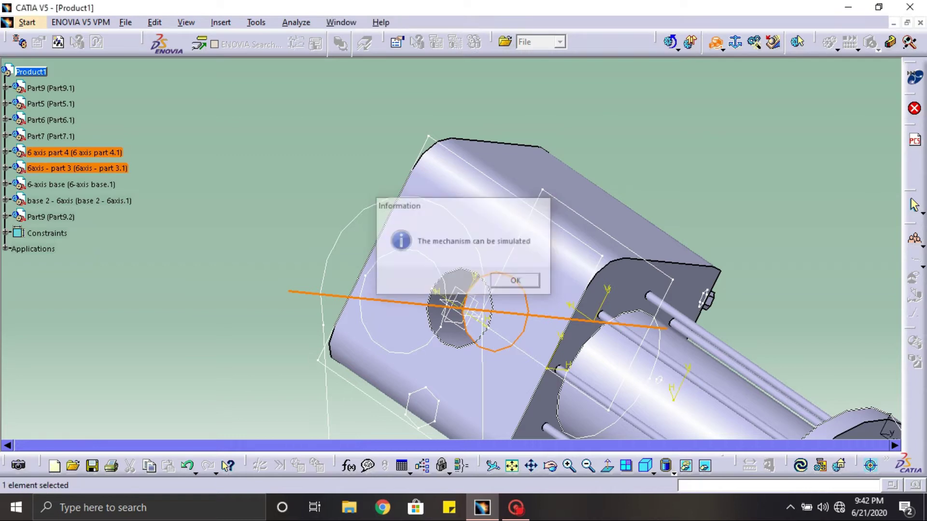
- Bring 6 axis part 4 back into the visible assembly and return to the visible space
{"action": "middle_click_drag", "start_coordinate": [628, 289], "coordinate": [647, 382], "text": "ctrl"}
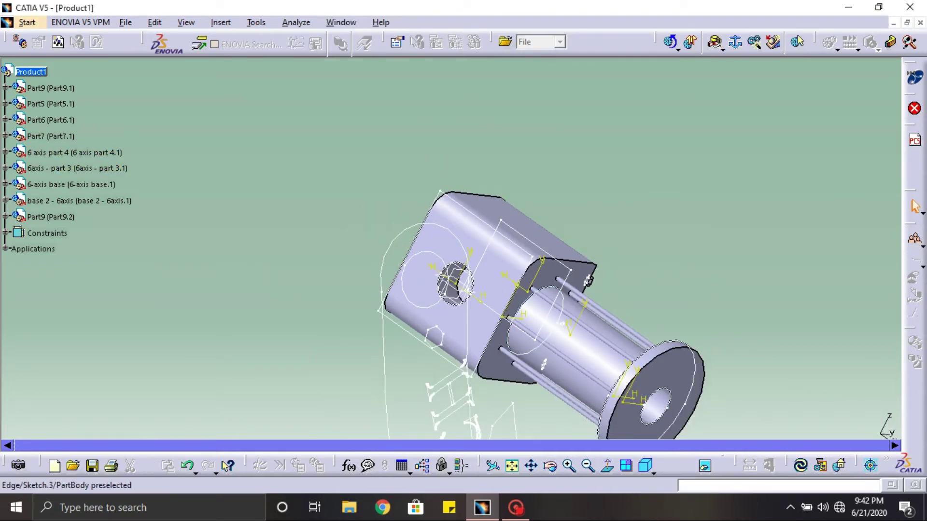
{"action": "left_click", "coordinate": [502, 241]}
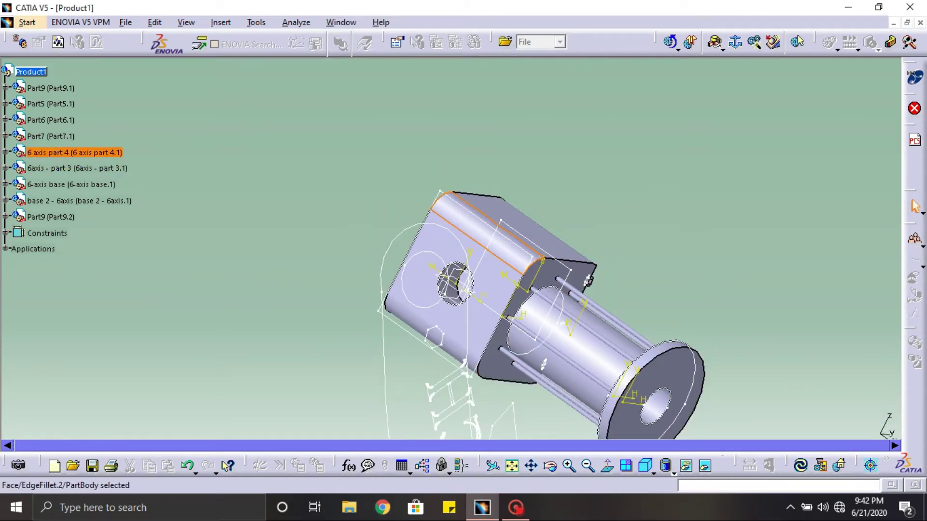
{"action": "left_click", "coordinate": [704, 466]}
{"action": "middle_click_drag", "start_coordinate": [604, 259], "coordinate": [410, 208]}
{"action": "middle_click_drag", "start_coordinate": [449, 249], "coordinate": [450, 223]}
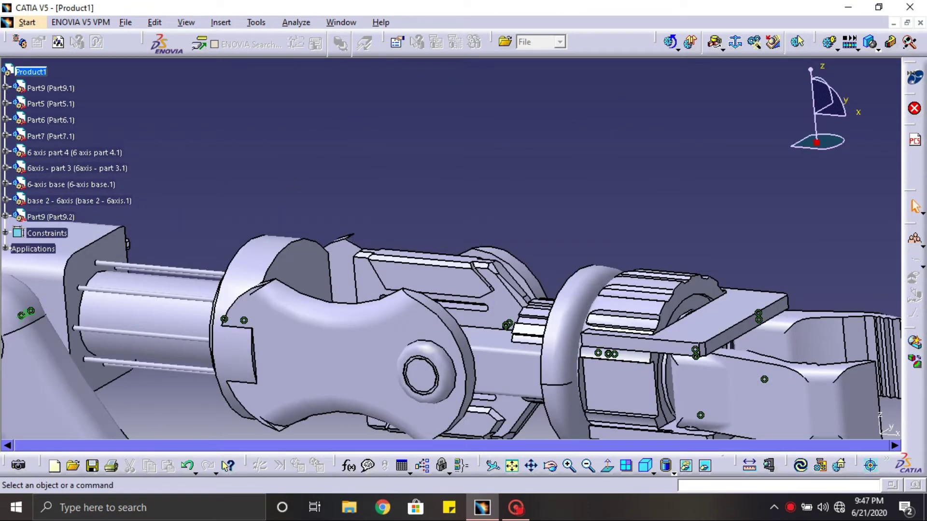
- Start a fourth revolute joint, hide Part5, and pick the axis of 6 axis part 4's flange bore as the first line
{"action": "key", "text": "Return"}
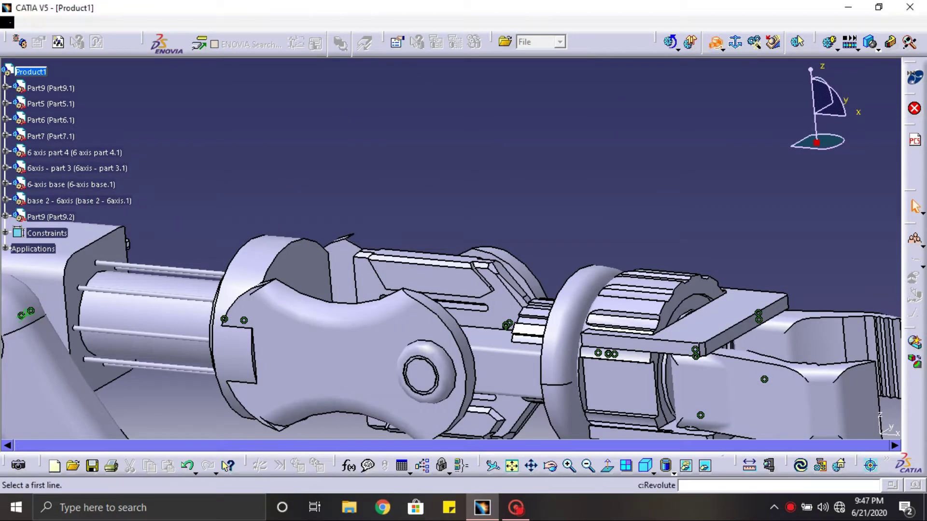
{"action": "middle_click_drag", "start_coordinate": [486, 275], "coordinate": [452, 251]}
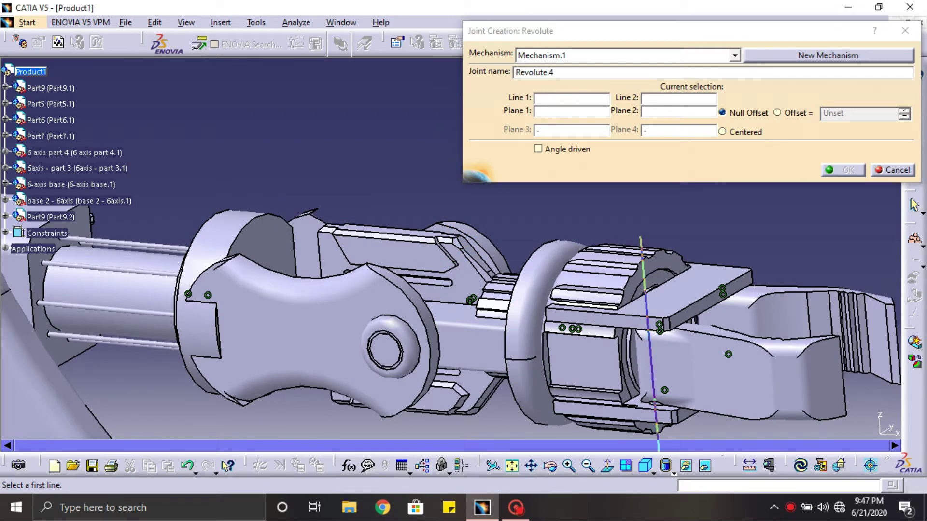
{"action": "left_click", "coordinate": [685, 466]}
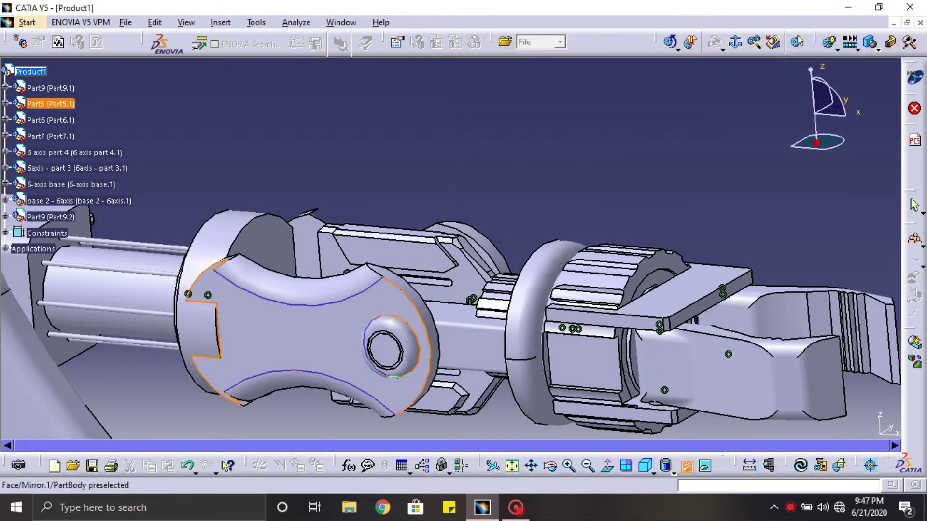
{"action": "left_click", "coordinate": [338, 333]}
{"action": "left_click", "coordinate": [223, 302]}
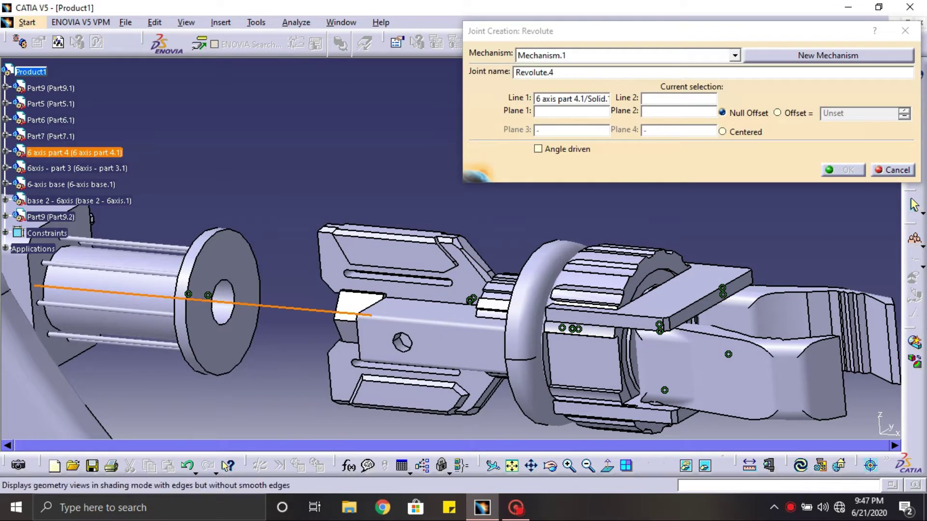
- Pick the axis of the hidden Part5's cylindrical pin as the fourth joint's second line
{"action": "left_click", "coordinate": [705, 466]}
{"action": "middle_click_drag", "start_coordinate": [338, 314], "coordinate": [410, 309]}
{"action": "left_click", "coordinate": [236, 337]}
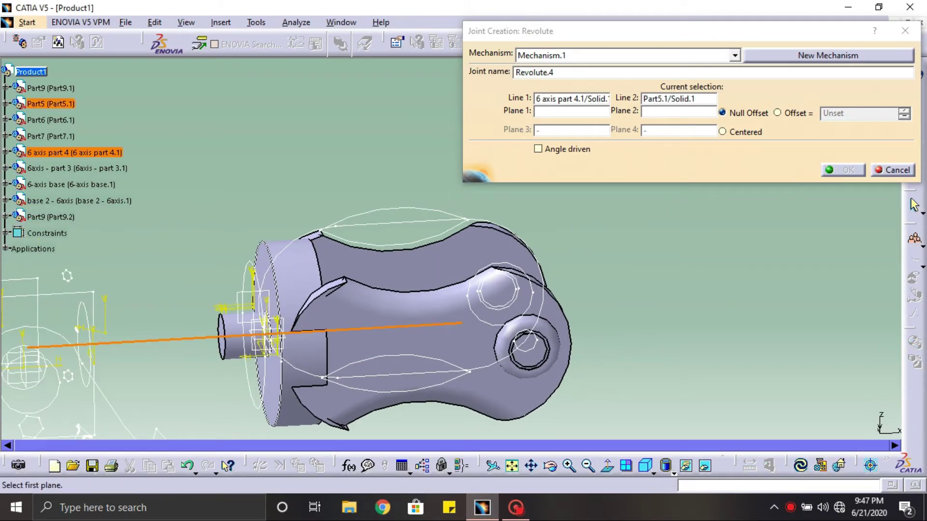
- Pick the floor of 6 axis part 4's flange bore as the fourth joint's first plane
{"action": "scroll", "coordinate": [548, 304], "scroll_direction": "up", "scroll_amount": 1}
{"action": "middle_click_drag", "start_coordinate": [548, 305], "coordinate": [553, 391]}
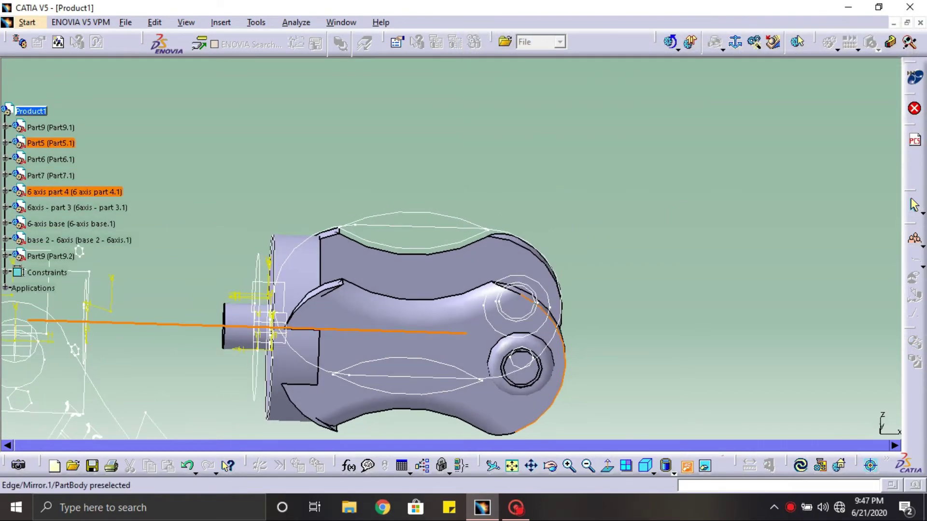
{"action": "left_click", "coordinate": [706, 466]}
{"action": "middle_click_drag", "start_coordinate": [483, 270], "coordinate": [405, 241]}
{"action": "middle_click_drag", "start_coordinate": [139, 210], "coordinate": [273, 199]}
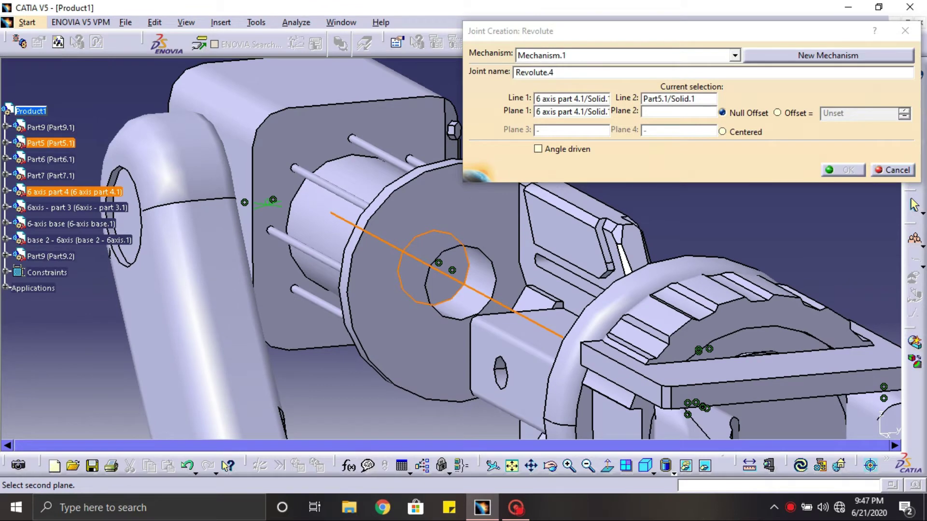
- Pick the end face of Part5's pin as the second plane and create the fourth revolute joint as angle driven
{"action": "left_click", "coordinate": [706, 466]}
{"action": "middle_click_drag", "start_coordinate": [337, 271], "coordinate": [570, 242]}
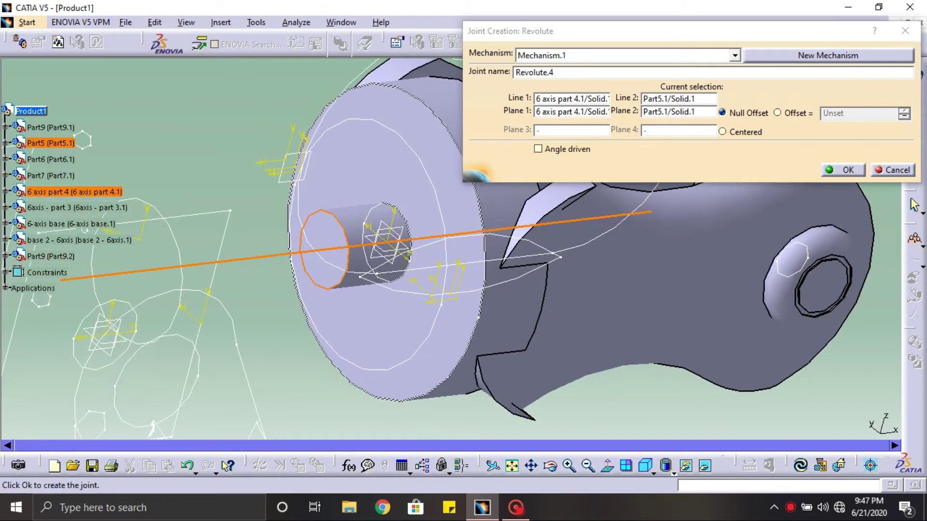
{"action": "left_click", "coordinate": [537, 148]}
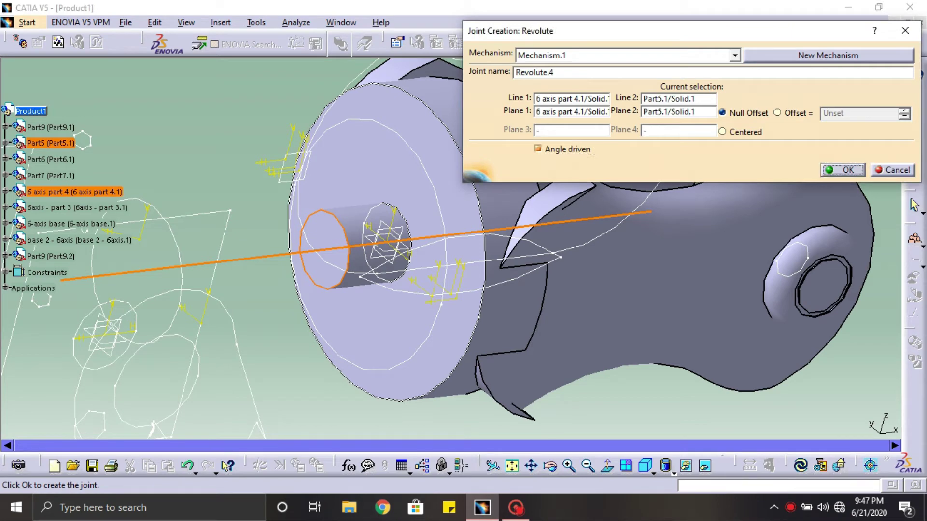
{"action": "key", "text": "Return"}
{"action": "key", "text": "Return"}
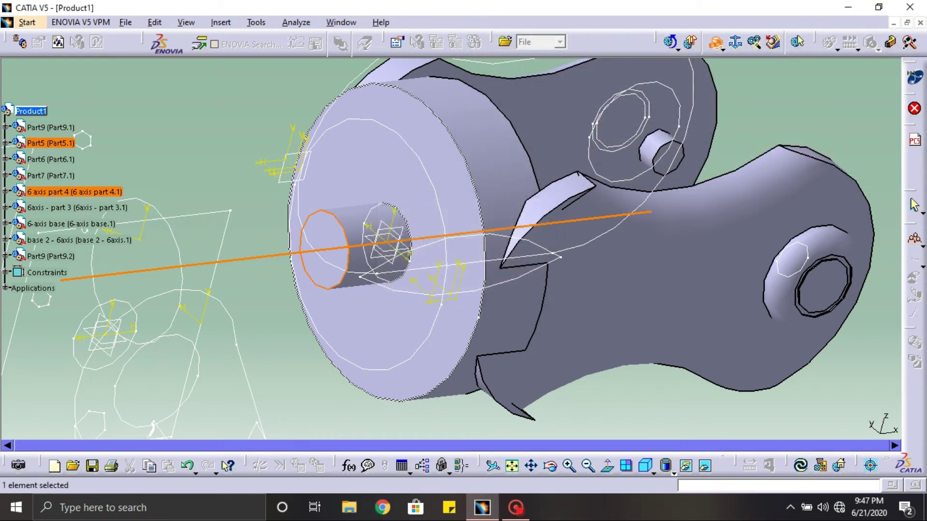
- Show Part5 again and switch back to the visible assembly
{"action": "left_click", "coordinate": [686, 467]}
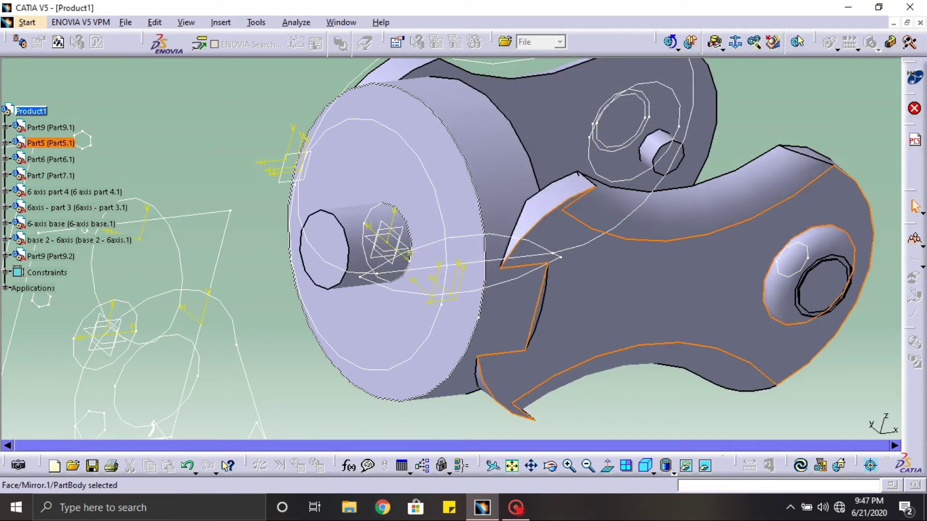
{"action": "left_click", "coordinate": [686, 466]}
{"action": "left_click", "coordinate": [704, 465]}
{"action": "mouse_move", "coordinate": [628, 270]}
{"action": "middle_mouse_down"}
{"action": "mouse_move", "coordinate": [587, 242]}
{"action": "mouse_move", "coordinate": [579, 296]}
{"action": "mouse_move", "coordinate": [506, 275]}
{"action": "mouse_move", "coordinate": [507, 333]}
{"action": "mouse_move", "coordinate": [592, 306]}
{"action": "middle_mouse_up"}
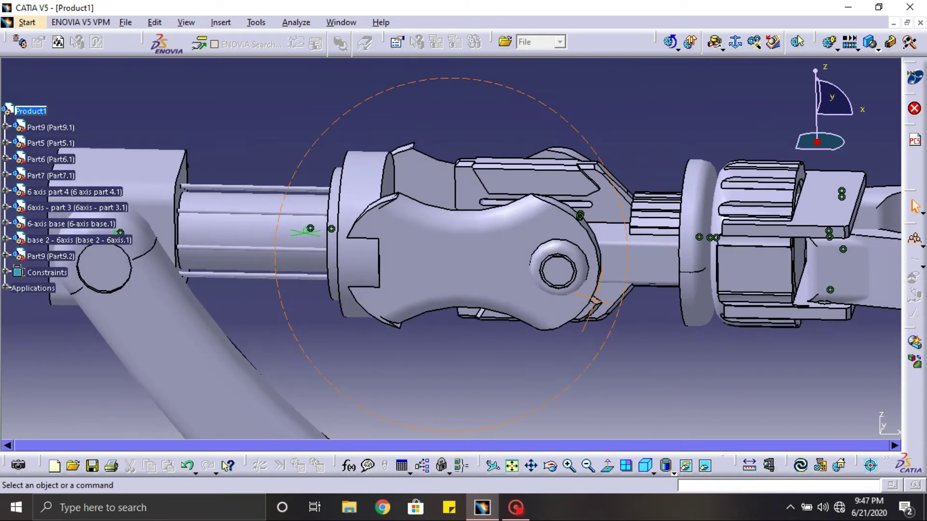
{"action": "middle_click_drag", "start_coordinate": [579, 251], "coordinate": [483, 308]}
- Start a fifth revolute joint, hide Part6, and pick the axis of the pin inside Part5's fork as the first line
{"action": "scroll", "coordinate": [482, 309], "scroll_direction": "up", "scroll_amount": 1}
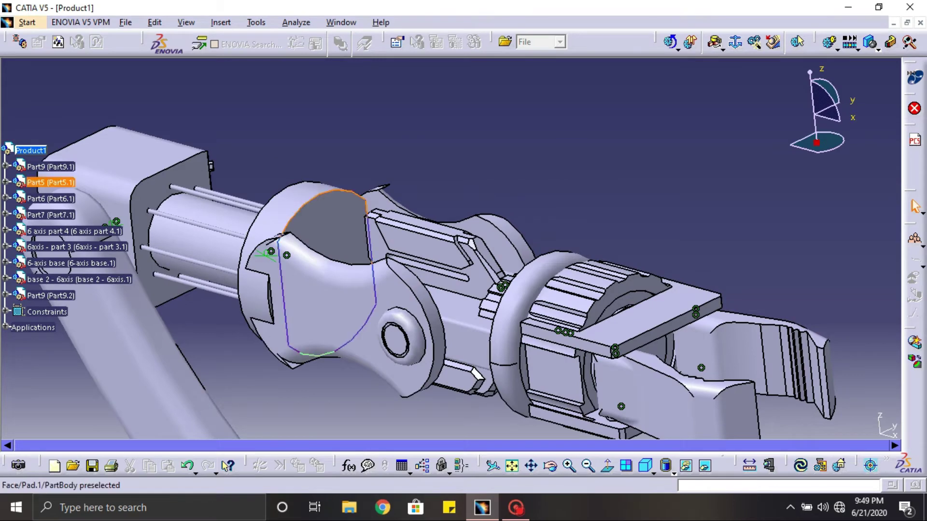
{"action": "mouse_move", "coordinate": [329, 226]}
{"action": "middle_mouse_down"}
{"action": "mouse_move", "coordinate": [342, 218]}
{"action": "mouse_move", "coordinate": [333, 229]}
{"action": "mouse_move", "coordinate": [342, 232]}
{"action": "middle_mouse_up"}
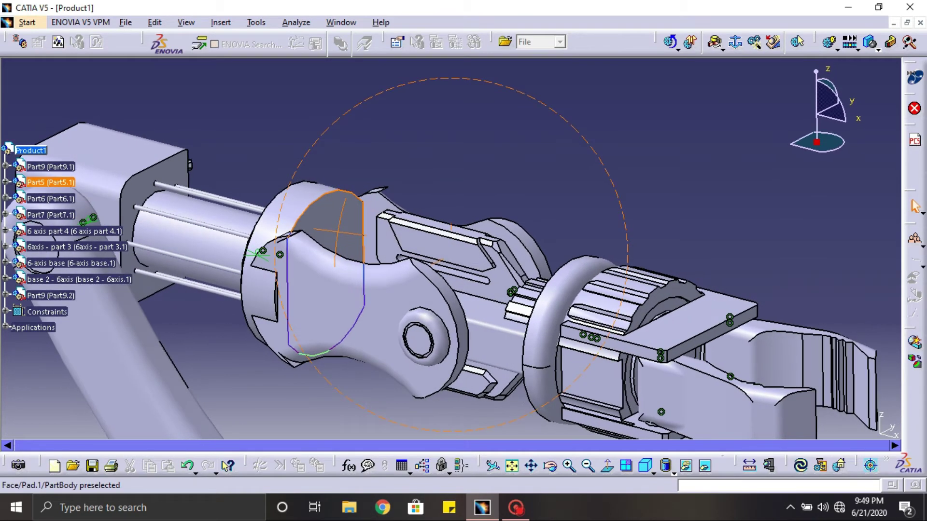
{"action": "left_click", "coordinate": [797, 42]}
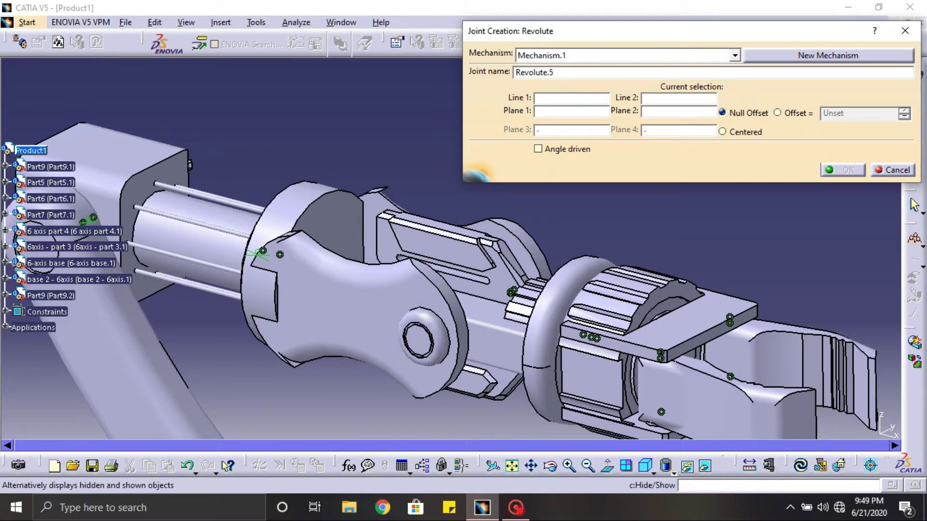
{"action": "left_click", "coordinate": [685, 466]}
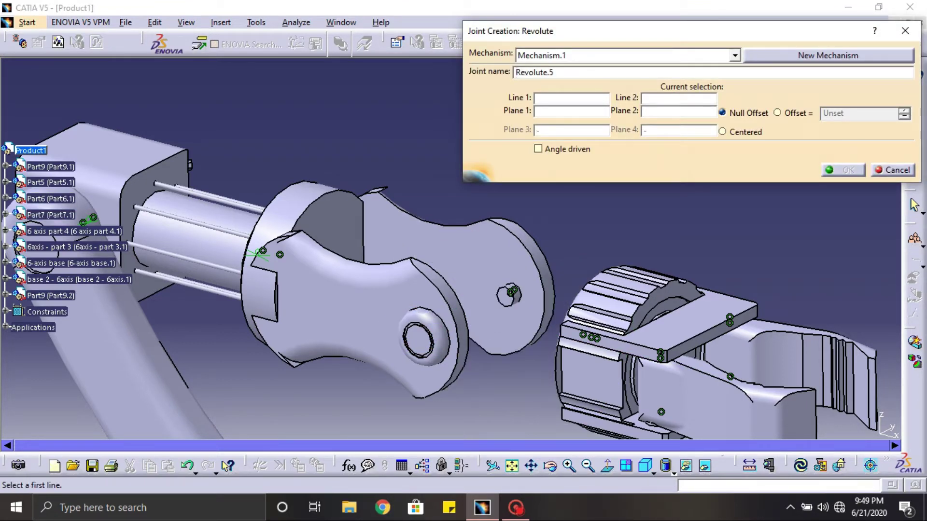
{"action": "middle_click_drag", "start_coordinate": [452, 261], "coordinate": [451, 202]}
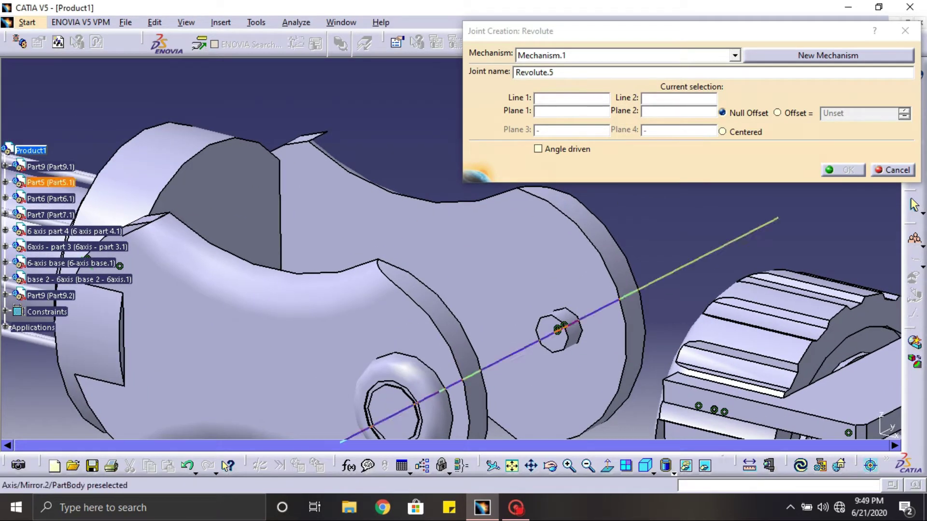
{"action": "left_click", "coordinate": [560, 331]}
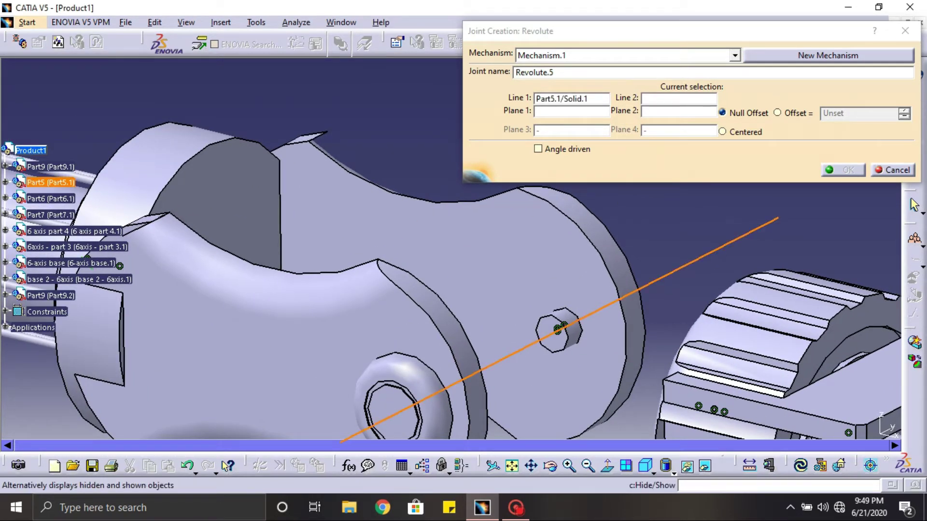
- Pick the axis of the side hole in the hidden Part6 as the fifth joint's second line
{"action": "left_click", "coordinate": [686, 466]}
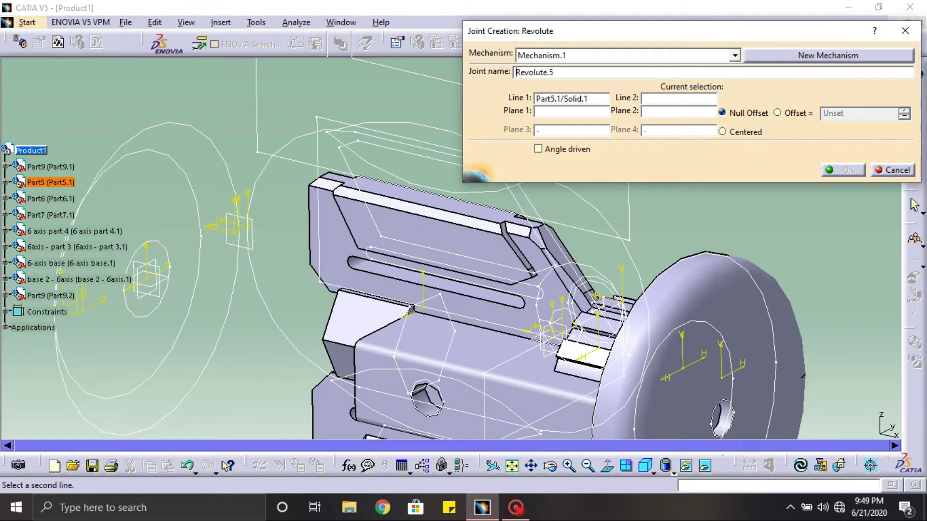
{"action": "middle_click_drag", "start_coordinate": [451, 261], "coordinate": [466, 167]}
{"action": "middle_click_drag", "start_coordinate": [458, 290], "coordinate": [448, 171]}
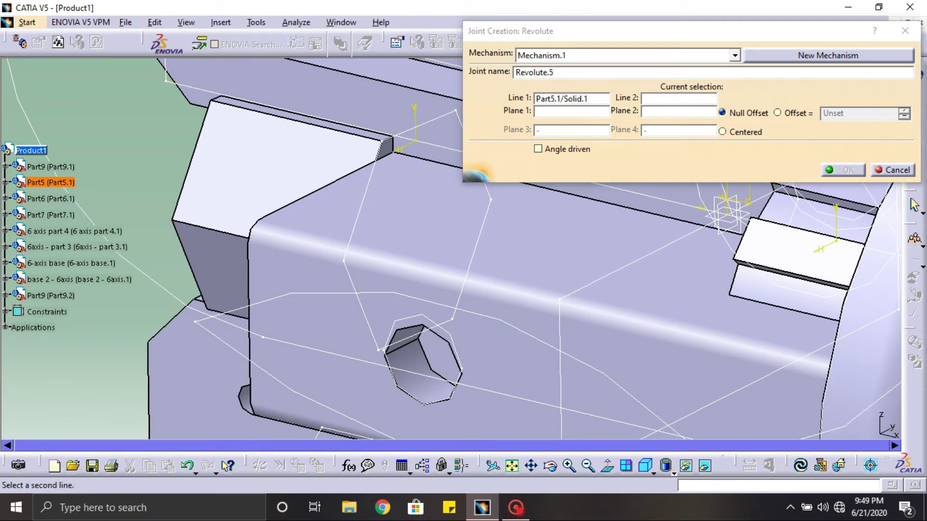
{"action": "left_click", "coordinate": [426, 358]}
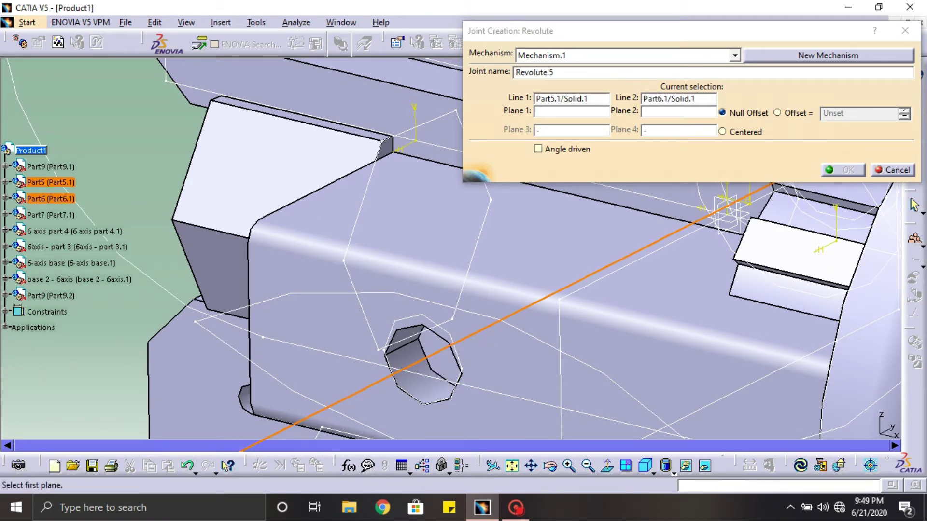
- Pick the end face of the pin inside Part5's fork as the fifth joint's first plane
{"action": "left_click", "coordinate": [705, 466]}
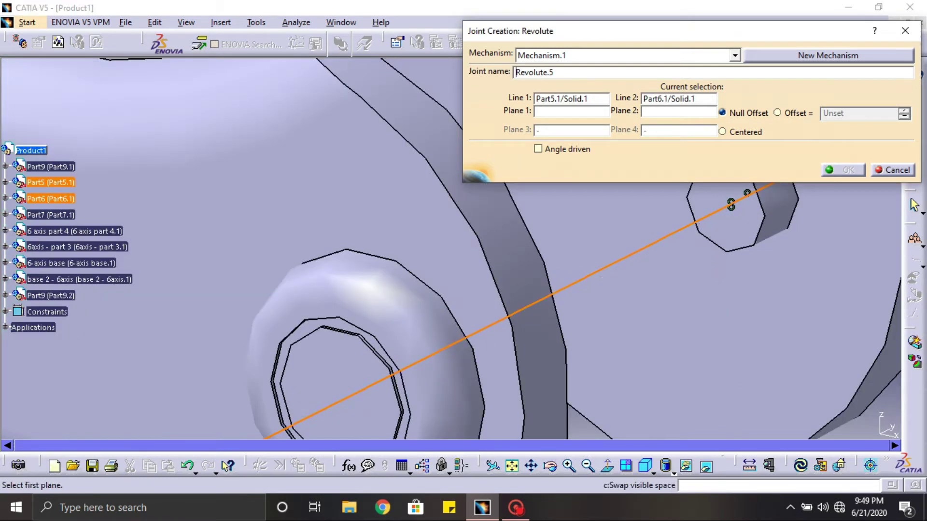
{"action": "middle_click_drag", "start_coordinate": [451, 251], "coordinate": [439, 254]}
{"action": "middle_click_drag", "start_coordinate": [555, 203], "coordinate": [555, 266]}
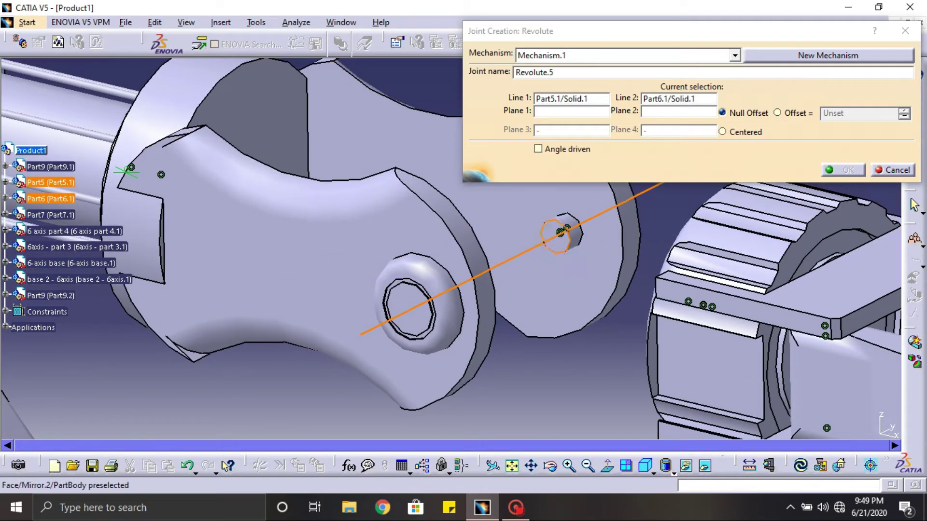
- Pick the floor of Part6's side hole as the second plane and create the fifth revolute joint as angle driven
{"action": "left_click", "coordinate": [706, 466]}
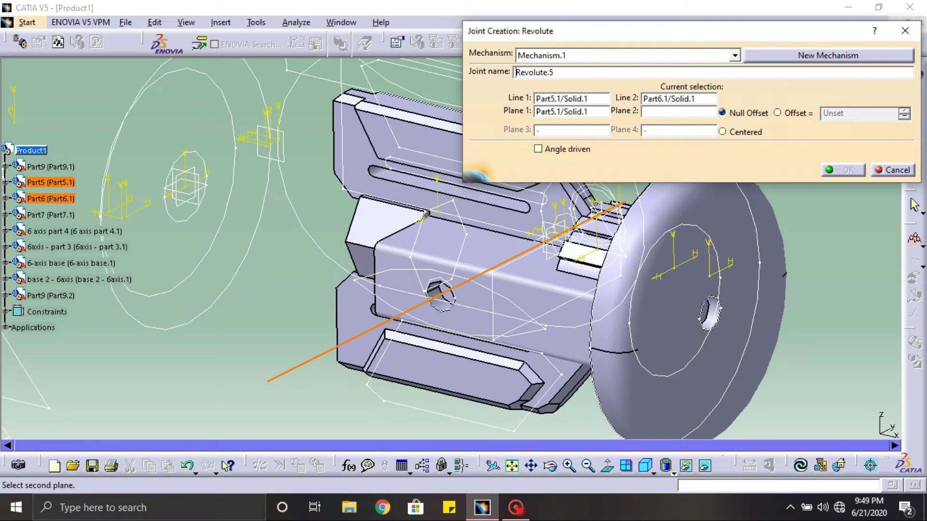
{"action": "middle_click_drag", "start_coordinate": [555, 217], "coordinate": [429, 168]}
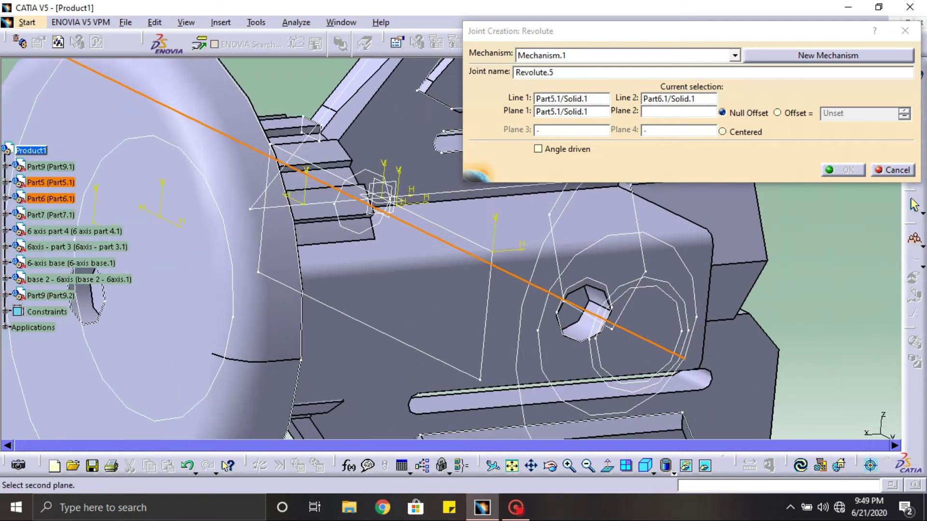
{"action": "left_click", "coordinate": [570, 309]}
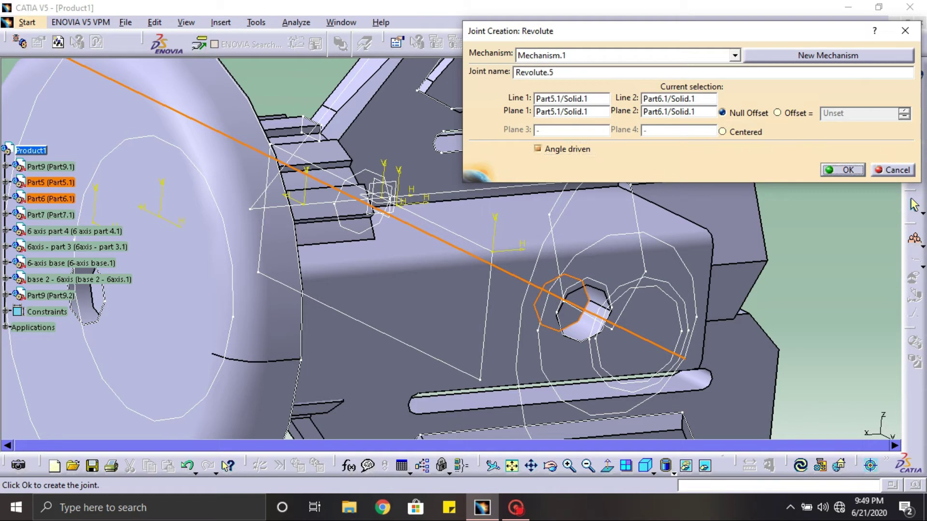
{"action": "key", "text": "Return"}
{"action": "key", "text": "Return"}
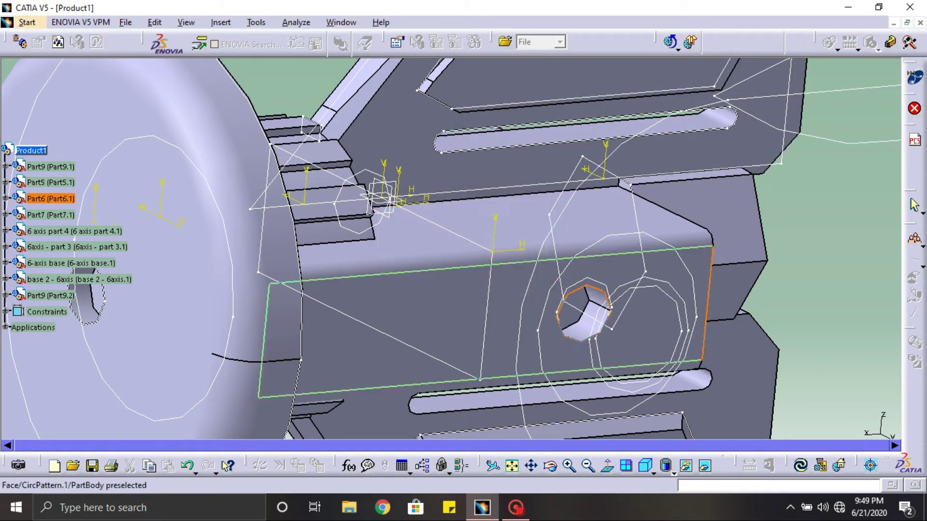
{"action": "middle_click_drag", "start_coordinate": [517, 289], "coordinate": [632, 362]}
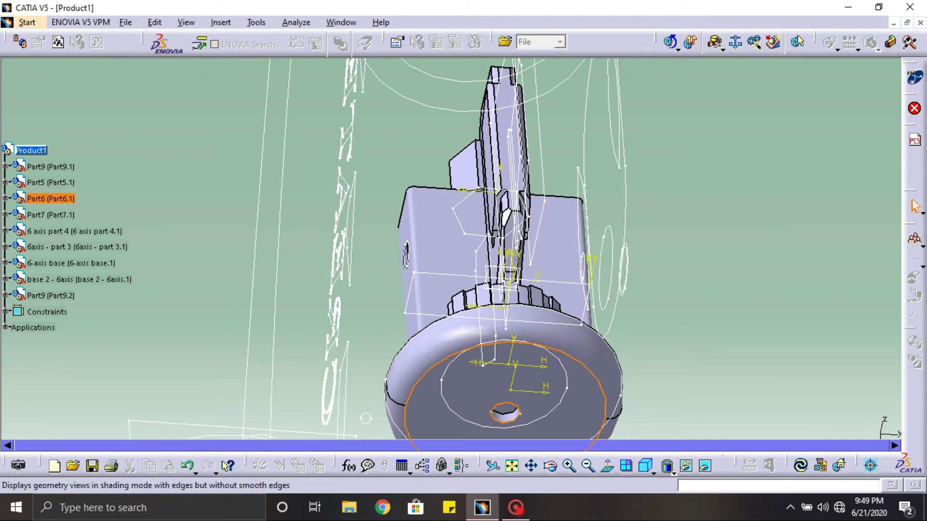
- Unhide Part6 and return to the visible assembly around the wrist and gripper
{"action": "left_click", "coordinate": [686, 466]}
{"action": "left_click", "coordinate": [705, 466]}
{"action": "mouse_move", "coordinate": [575, 314]}
{"action": "middle_mouse_down"}
{"action": "mouse_move", "coordinate": [638, 267]}
{"action": "mouse_move", "coordinate": [835, 260]}
{"action": "mouse_move", "coordinate": [820, 241]}
{"action": "mouse_move", "coordinate": [745, 265]}
{"action": "mouse_move", "coordinate": [772, 244]}
{"action": "mouse_move", "coordinate": [629, 236]}
{"action": "mouse_move", "coordinate": [666, 227]}
{"action": "mouse_move", "coordinate": [600, 218]}
{"action": "mouse_move", "coordinate": [590, 320]}
{"action": "mouse_move", "coordinate": [569, 329]}
{"action": "middle_mouse_up"}
{"action": "middle_click_drag", "start_coordinate": [628, 279], "coordinate": [556, 300]}
{"action": "middle_click_drag", "start_coordinate": [642, 212], "coordinate": [498, 147]}
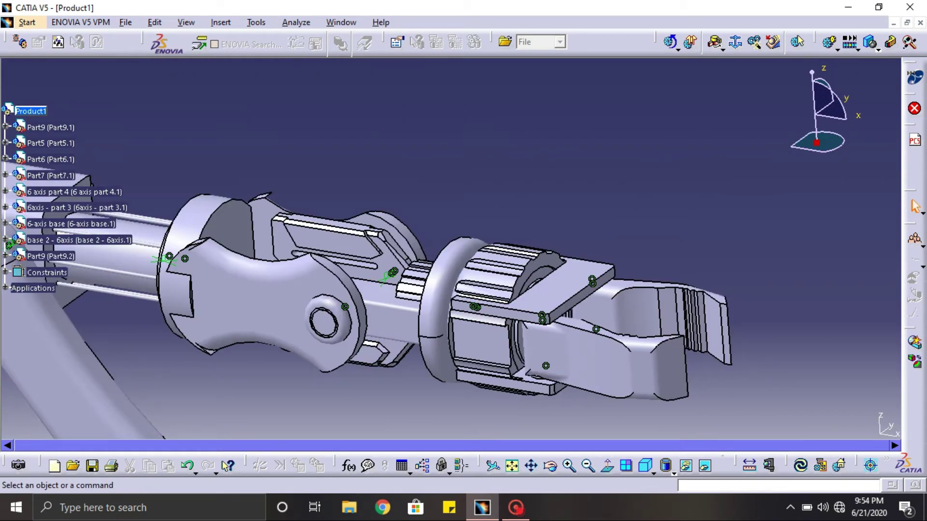
- Start a sixth revolute joint, hide Part7, and pick the axis of the hole in Part6's round flange as the first line
{"action": "left_click", "coordinate": [798, 41]}
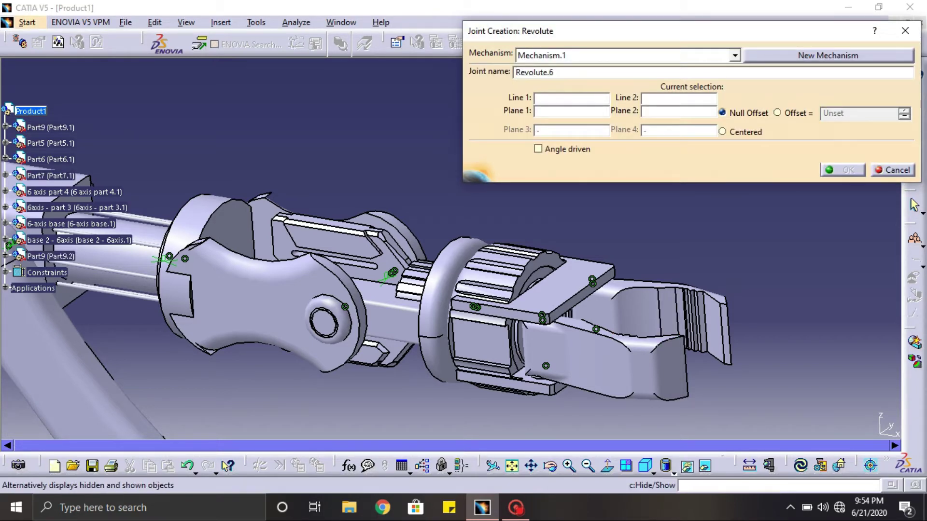
{"action": "left_click", "coordinate": [686, 466]}
{"action": "left_click", "coordinate": [481, 341]}
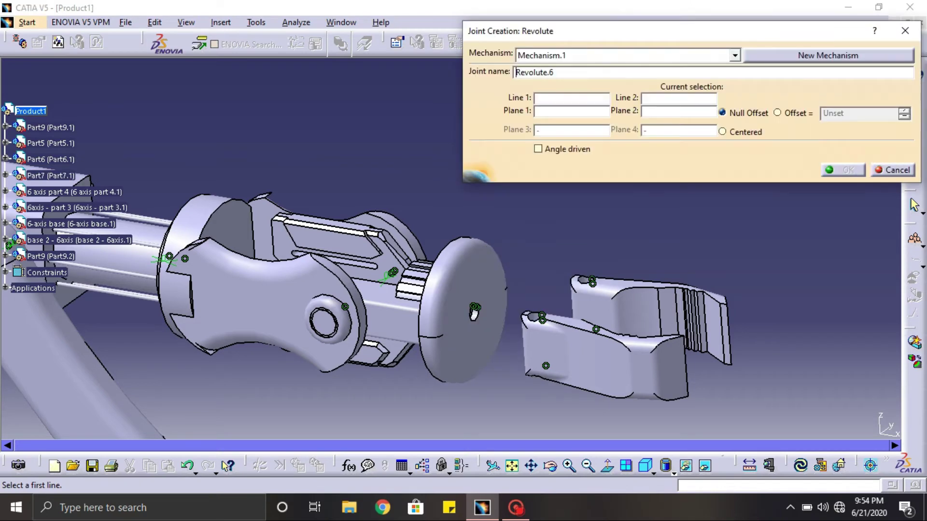
{"action": "middle_click_drag", "start_coordinate": [474, 357], "coordinate": [437, 287], "text": "ctrl"}
{"action": "left_click", "coordinate": [437, 288]}
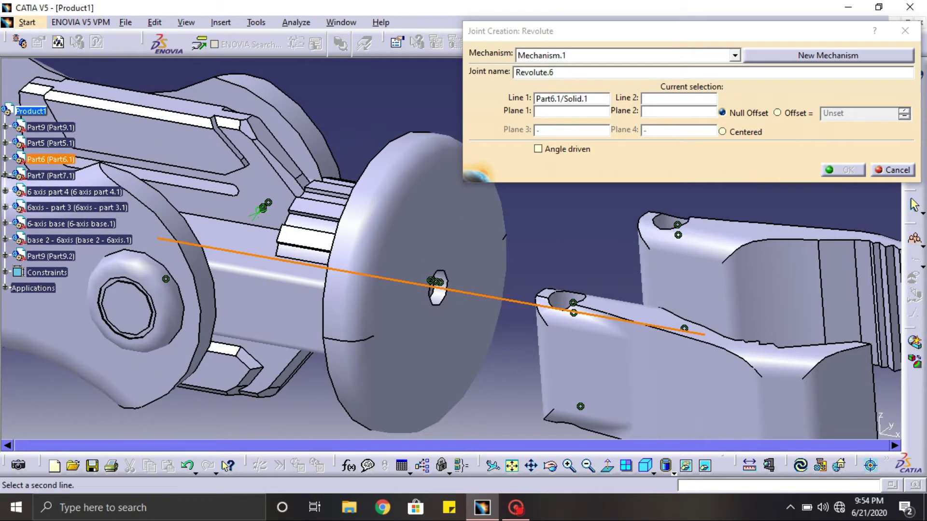
- Pick the axis of the rear pin on the hidden Part7 as the sixth joint's second line
{"action": "left_click", "coordinate": [705, 466]}
{"action": "middle_click_drag", "start_coordinate": [482, 338], "coordinate": [628, 331]}
{"action": "middle_click_drag", "start_coordinate": [244, 353], "coordinate": [455, 256]}
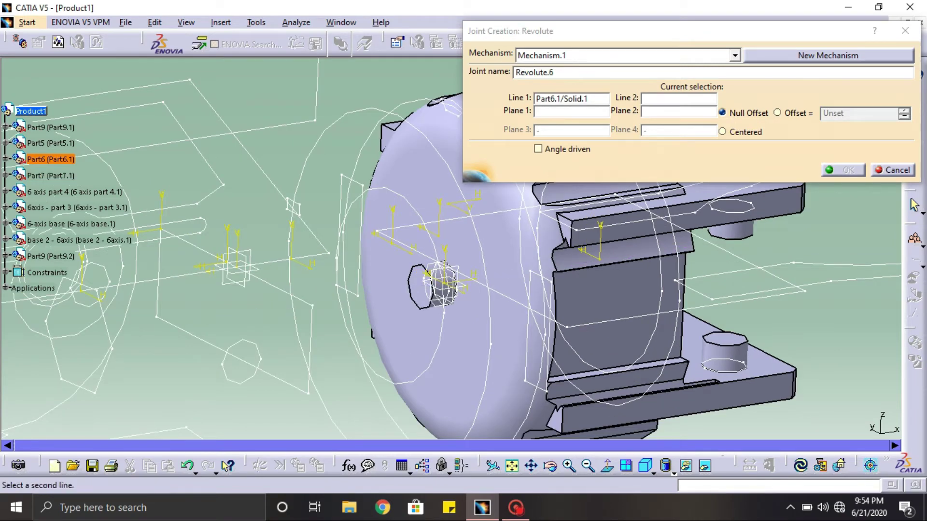
{"action": "left_click", "coordinate": [444, 283]}
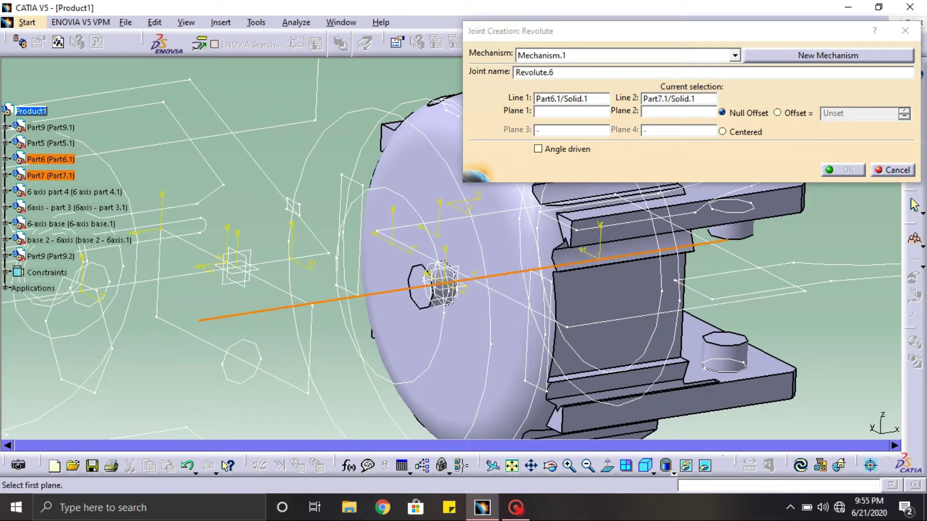
- Pick the floor of Part6's hole and the end face of Part7's pin as planes, and create the sixth revolute joint as angle driven
{"action": "left_click", "coordinate": [705, 465]}
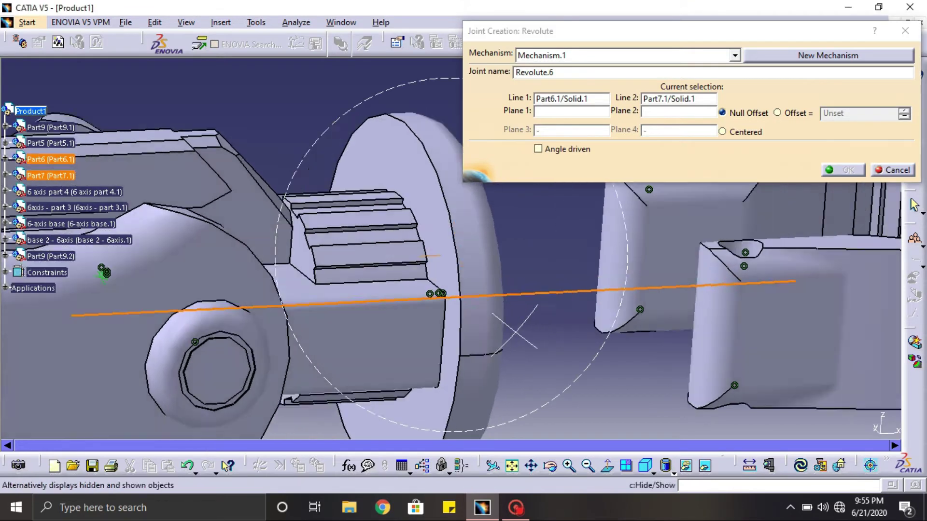
{"action": "middle_click_drag", "start_coordinate": [515, 332], "coordinate": [449, 328]}
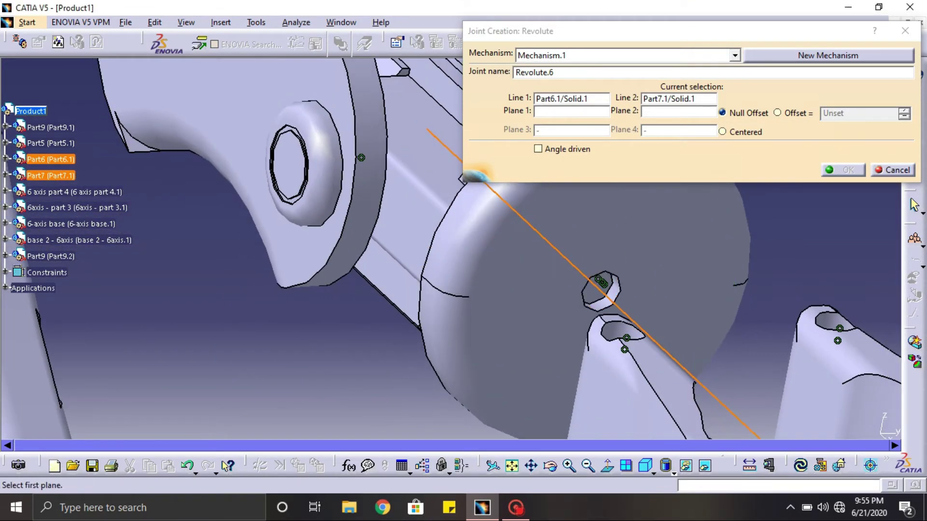
{"action": "left_click", "coordinate": [705, 466]}
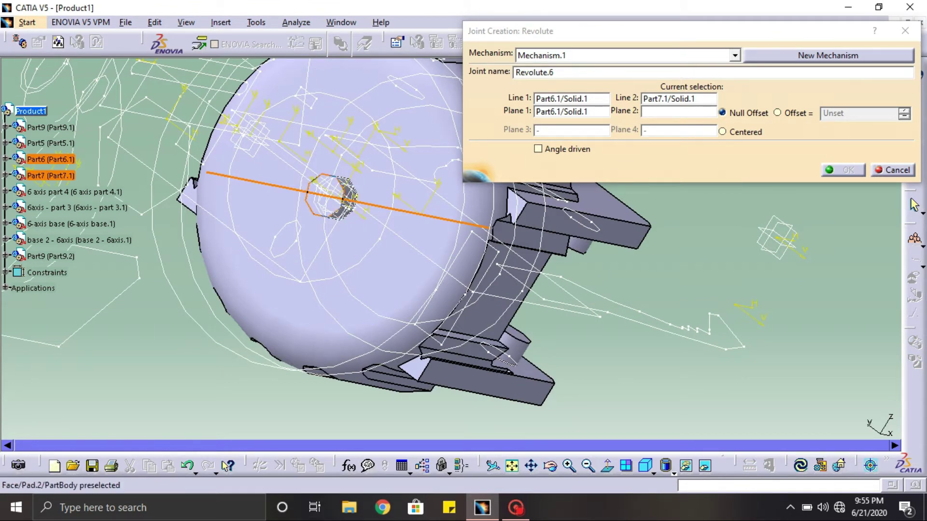
{"action": "left_click", "coordinate": [538, 148]}
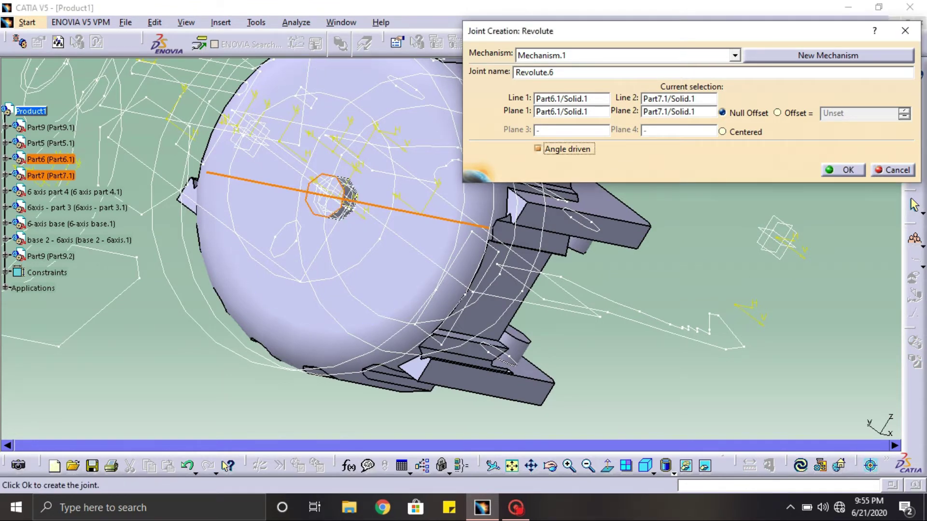
{"action": "key", "text": "Return"}
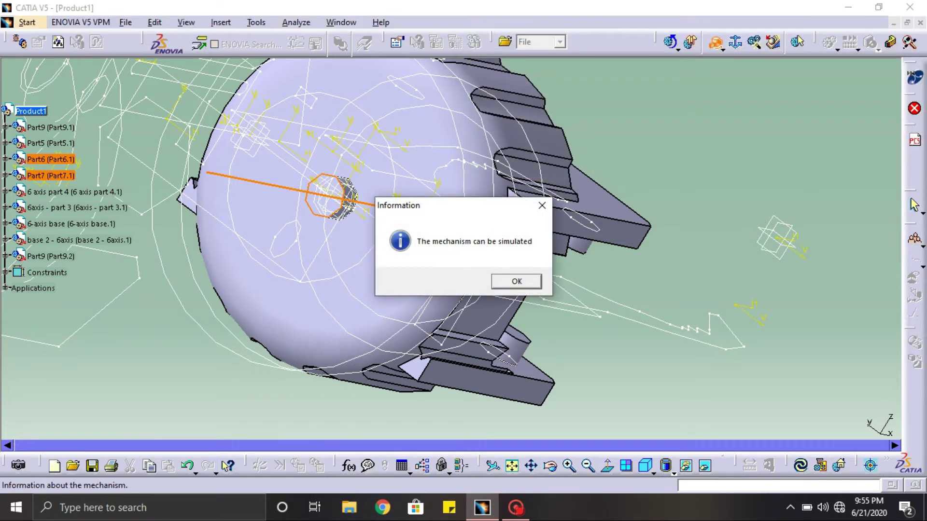
{"action": "key", "text": "Return"}
- Unhide Part7 and return to the visible assembly
{"action": "middle_click_drag", "start_coordinate": [451, 249], "coordinate": [451, 338]}
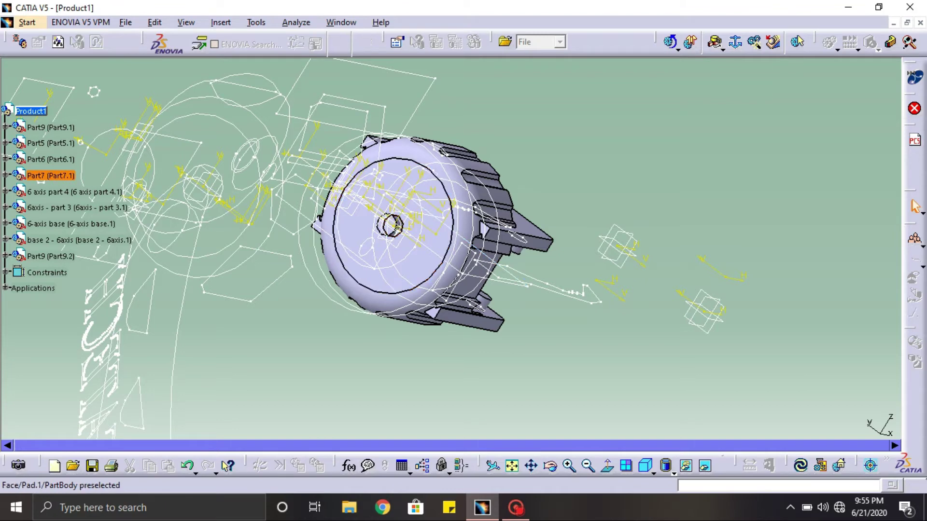
{"action": "left_click", "coordinate": [420, 251]}
{"action": "left_click", "coordinate": [686, 466]}
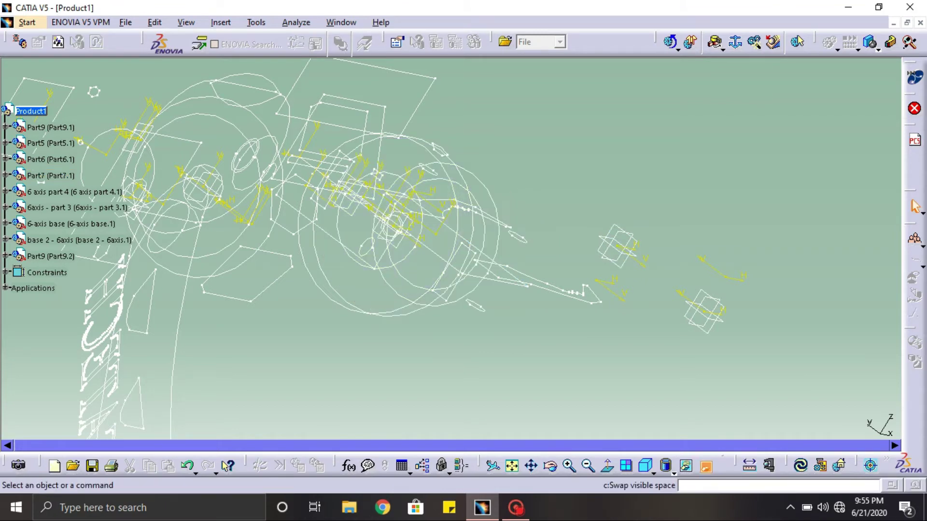
{"action": "left_click", "coordinate": [704, 466]}
- Start a seventh revolute joint, hide both gripper fingers, and pick the axis of Part7's pin for the Part9.1 finger as the first line
{"action": "middle_click_drag", "start_coordinate": [585, 309], "coordinate": [282, 219]}
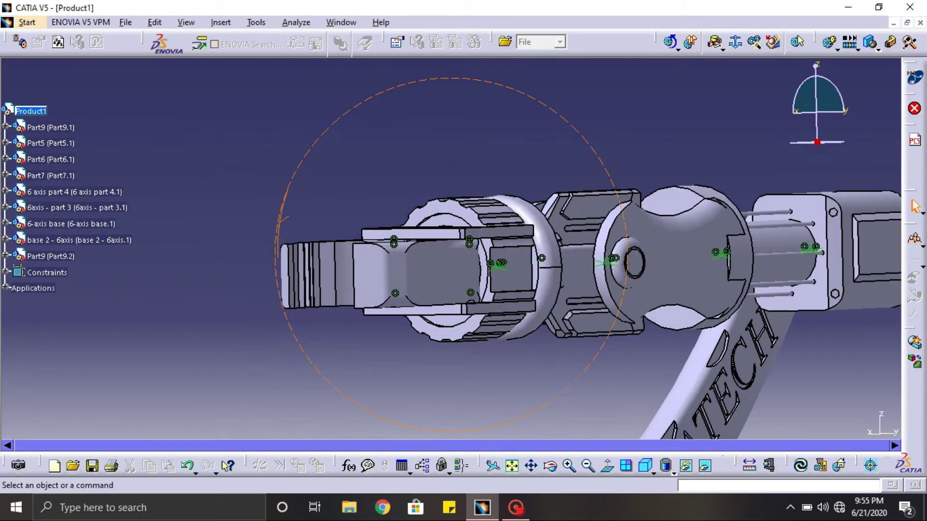
{"action": "mouse_move", "coordinate": [414, 245]}
{"action": "middle_mouse_down"}
{"action": "mouse_move", "coordinate": [483, 292]}
{"action": "mouse_move", "coordinate": [492, 326]}
{"action": "mouse_move", "coordinate": [508, 338]}
{"action": "mouse_move", "coordinate": [488, 314]}
{"action": "mouse_move", "coordinate": [490, 270]}
{"action": "mouse_move", "coordinate": [407, 253]}
{"action": "middle_mouse_up"}
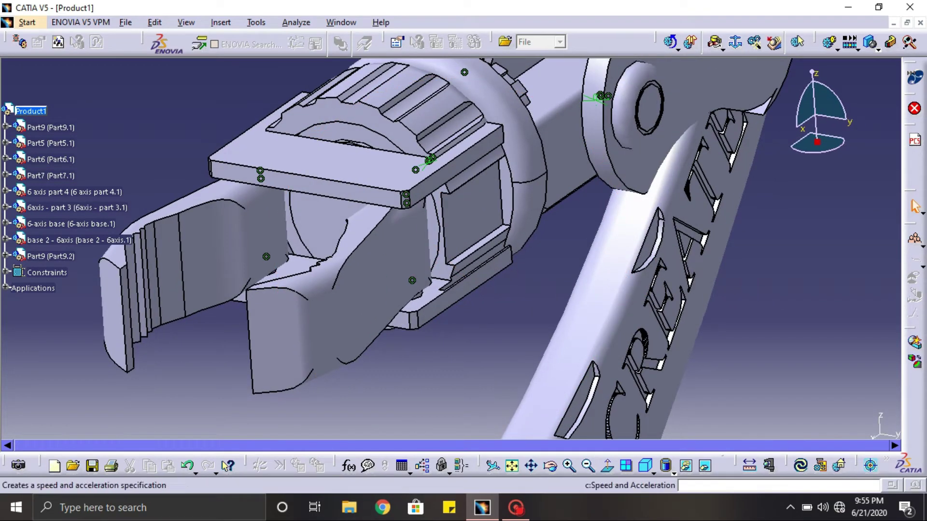
{"action": "left_click", "coordinate": [715, 43]}
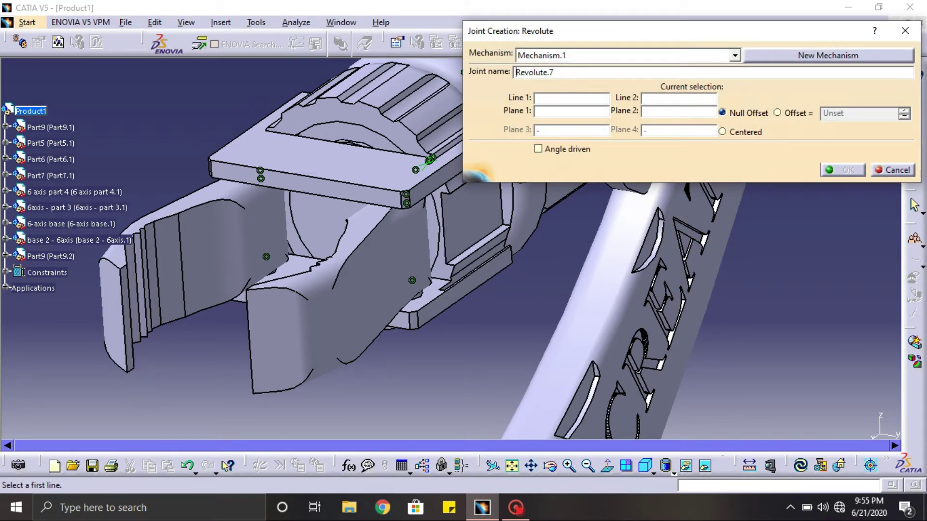
{"action": "left_click", "coordinate": [686, 465]}
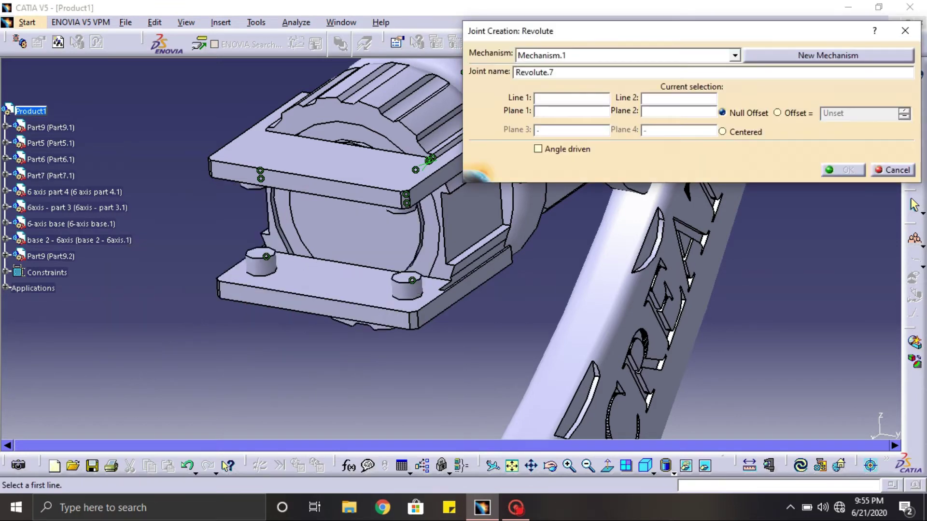
{"action": "left_click", "coordinate": [405, 241]}
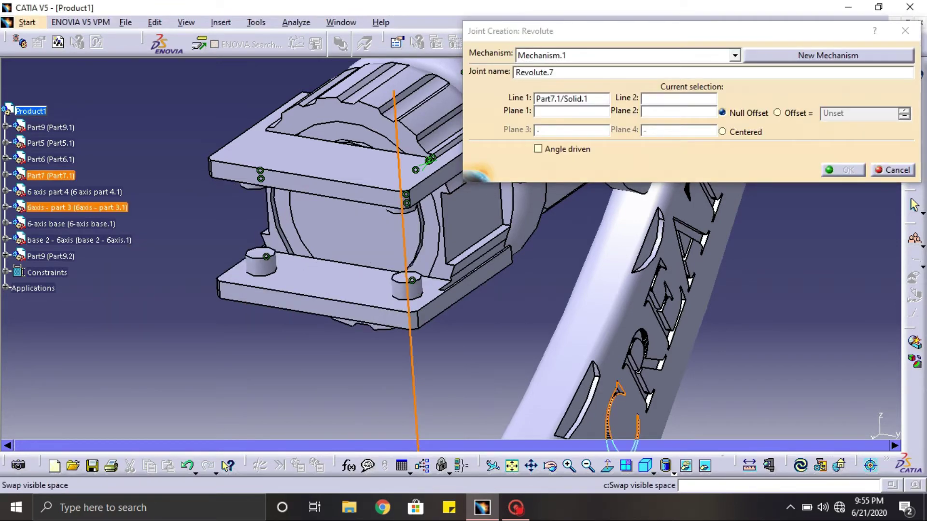
- Pick the hole axis of the hidden Part9.1 finger as the second line and the top face of Part7's matching pin as the first plane
{"action": "left_click", "coordinate": [626, 466]}
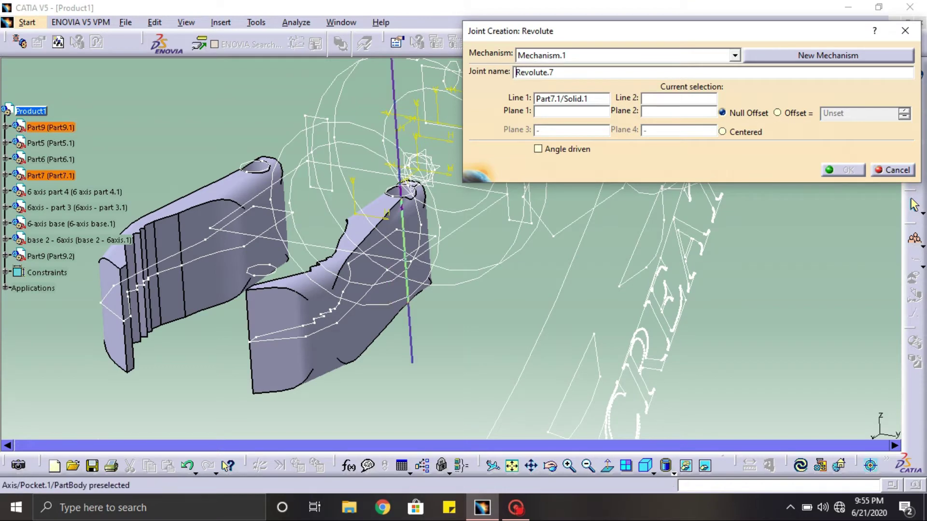
{"action": "left_click", "coordinate": [404, 249]}
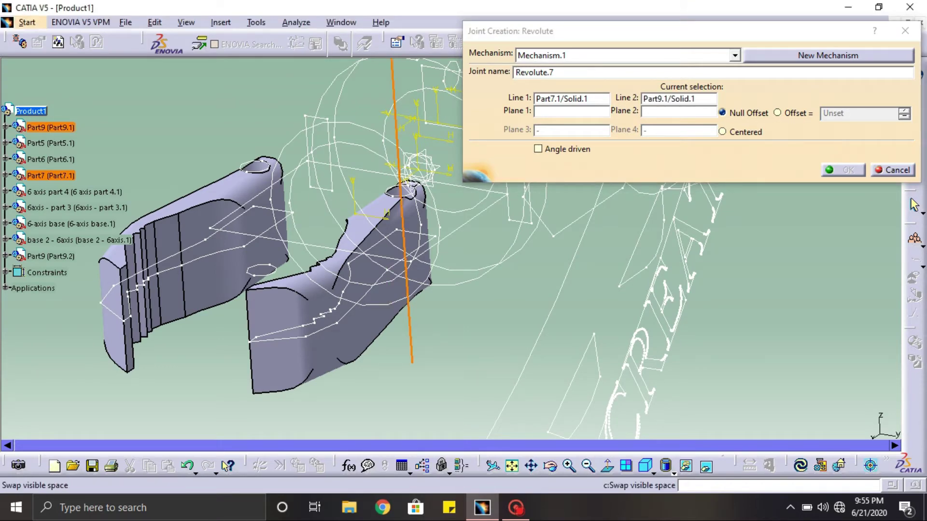
{"action": "left_click", "coordinate": [706, 466]}
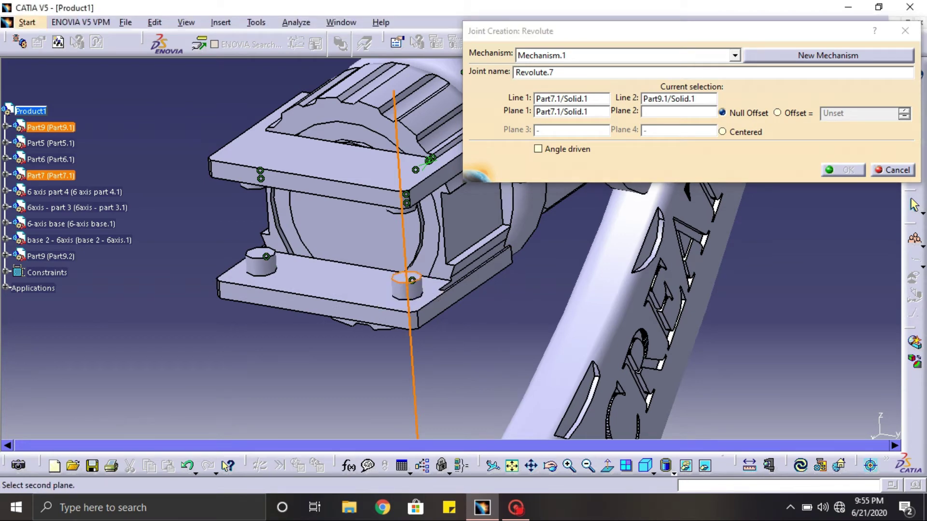
- Pick the floor of the Part9.1 finger's hole as the second plane and create the seventh revolute joint as angle driven
{"action": "left_click", "coordinate": [705, 466]}
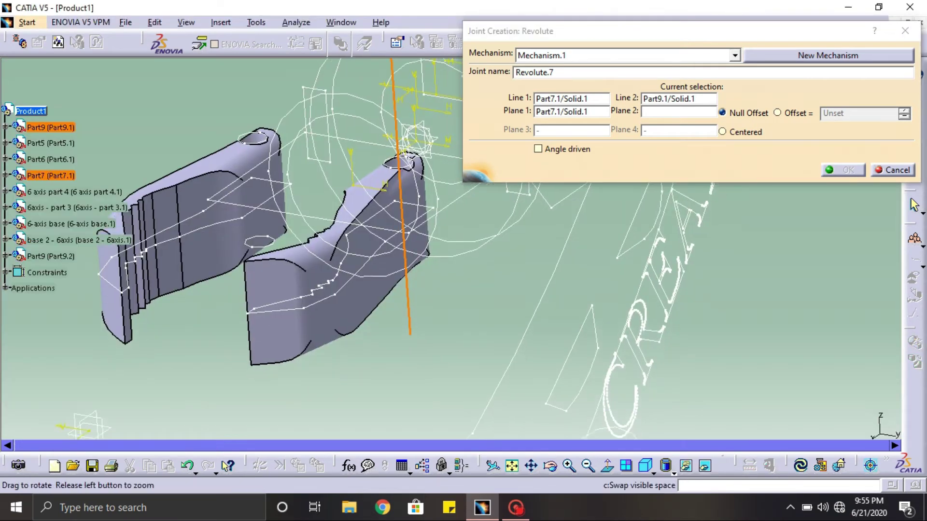
{"action": "middle_click_drag", "start_coordinate": [440, 84], "coordinate": [410, 227]}
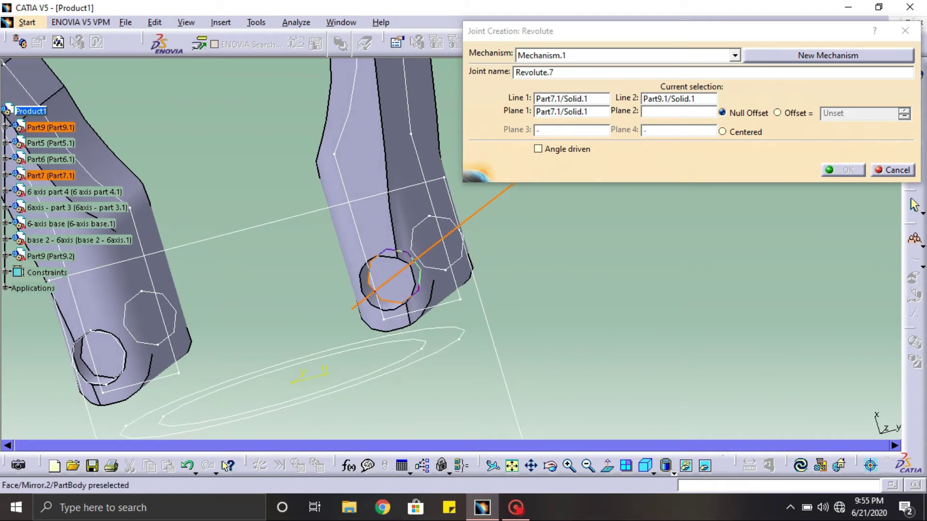
{"action": "left_click", "coordinate": [394, 276]}
{"action": "left_click", "coordinate": [538, 148]}
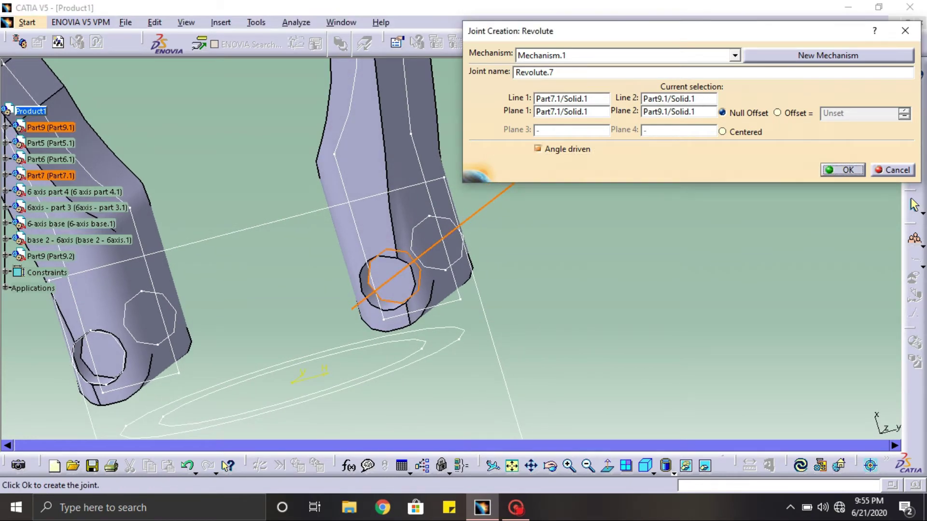
{"action": "key", "text": "Return"}
{"action": "key", "text": "Return"}
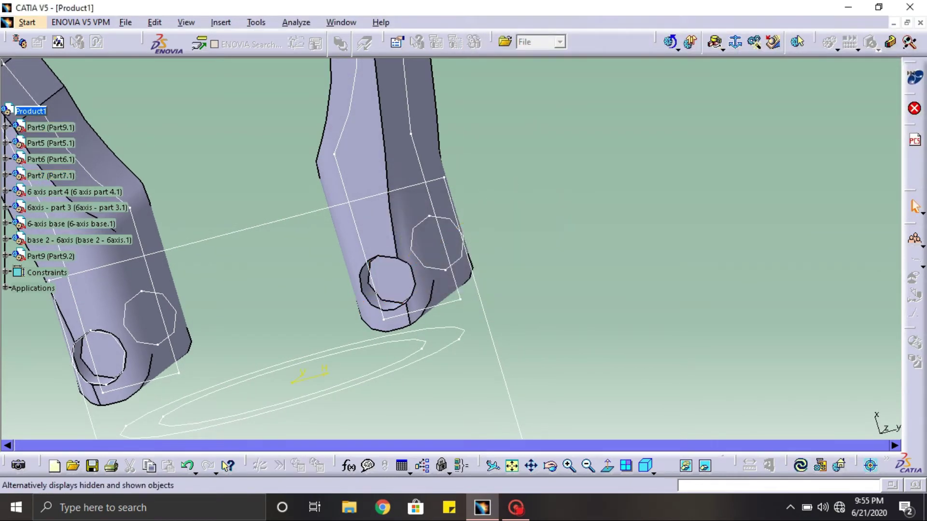
- Unhide both gripper fingers and return to the visible assembly
{"action": "left_click", "coordinate": [706, 466]}
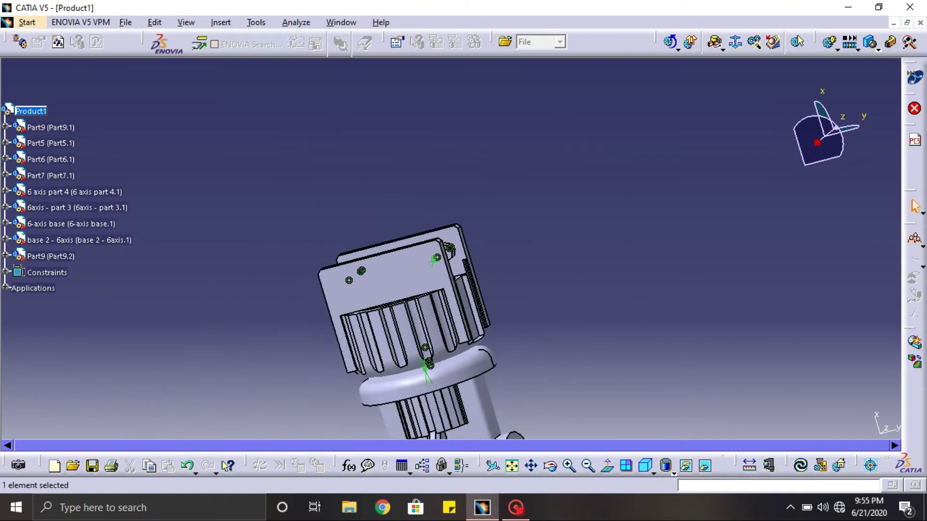
{"action": "left_click", "coordinate": [706, 466]}
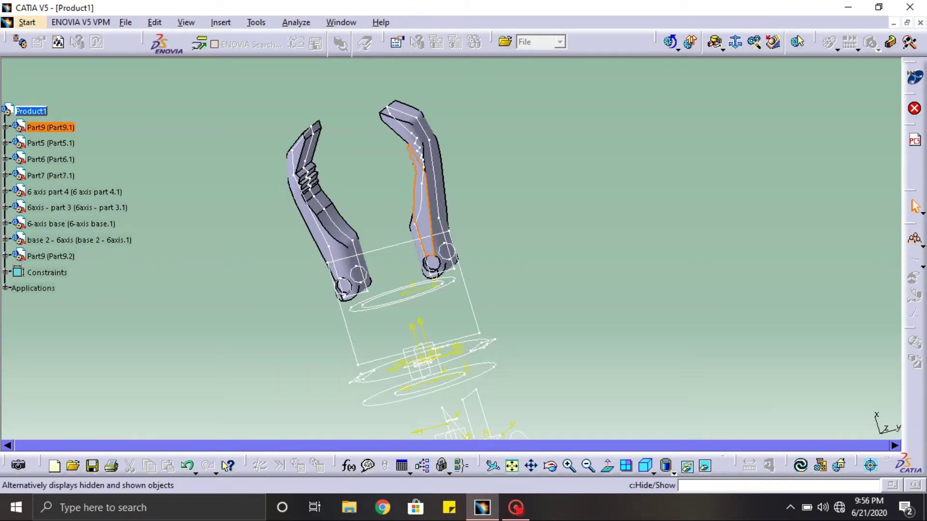
{"action": "left_click", "coordinate": [706, 466]}
- Examine the complete robot arm from the gripper down to the base
{"action": "scroll", "coordinate": [338, 251], "scroll_direction": "down", "scroll_amount": 1}
{"action": "middle_click_drag", "start_coordinate": [338, 251], "coordinate": [130, 374]}
{"action": "middle_click_drag", "start_coordinate": [356, 415], "coordinate": [416, 84]}
{"action": "middle_click_drag", "start_coordinate": [521, 116], "coordinate": [701, 306]}
{"action": "middle_click_drag", "start_coordinate": [587, 285], "coordinate": [642, 240]}
{"action": "mouse_move", "coordinate": [451, 245]}
{"action": "middle_mouse_down"}
{"action": "mouse_move", "coordinate": [439, 249]}
{"action": "mouse_move", "coordinate": [461, 270]}
{"action": "middle_mouse_up"}
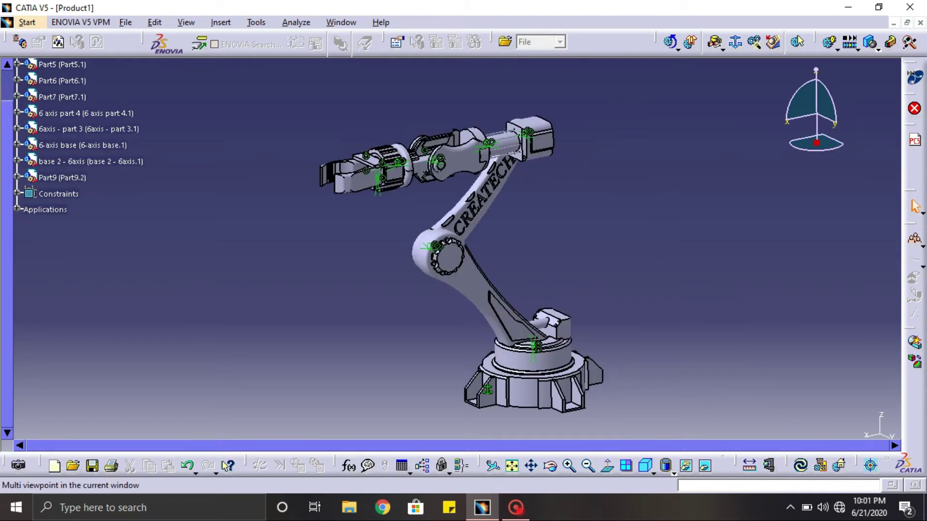
{"action": "mouse_move", "coordinate": [449, 289]}
{"action": "middle_mouse_down"}
{"action": "mouse_move", "coordinate": [466, 302]}
{"action": "mouse_move", "coordinate": [434, 278]}
{"action": "mouse_move", "coordinate": [445, 289]}
{"action": "middle_mouse_up"}
{"action": "scroll", "coordinate": [445, 282], "scroll_direction": "down", "scroll_amount": 1}
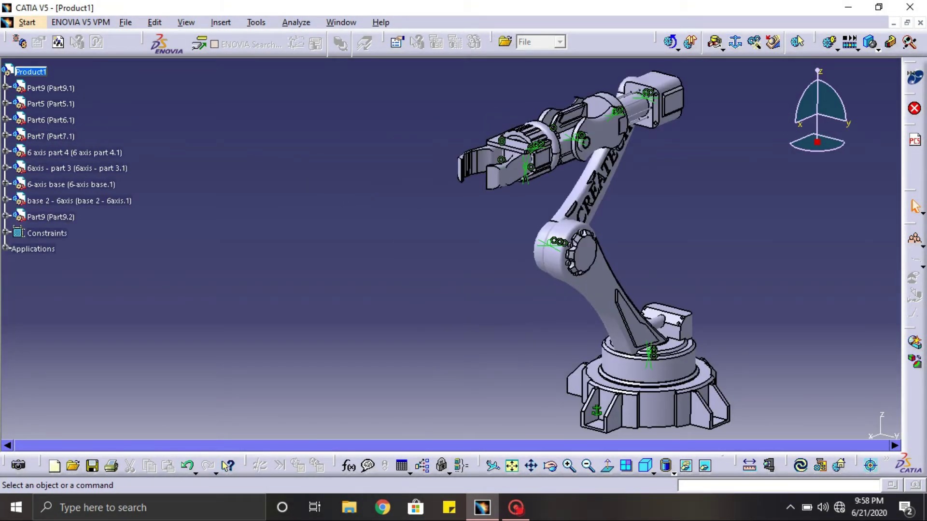
{"action": "middle_click", "coordinate": [551, 244]}
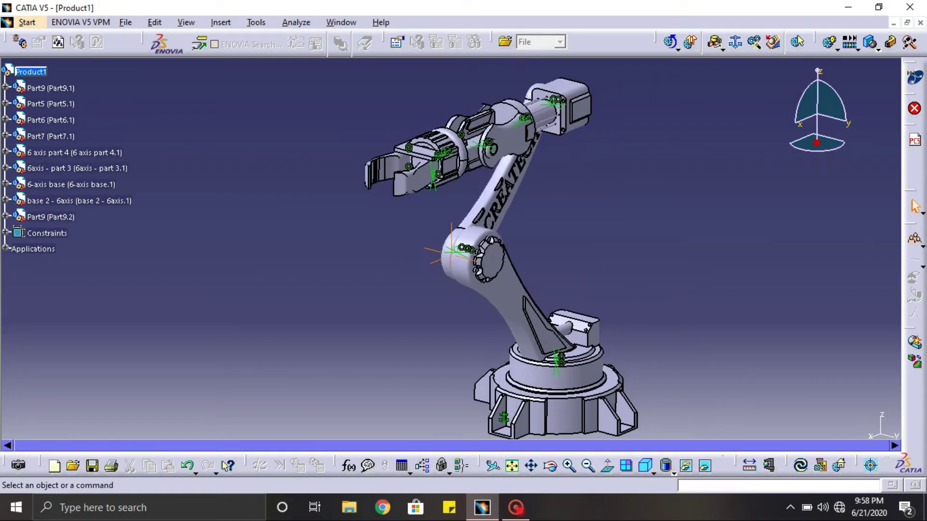
{"action": "middle_click_drag", "start_coordinate": [451, 270], "coordinate": [452, 249], "text": "ctrl"}
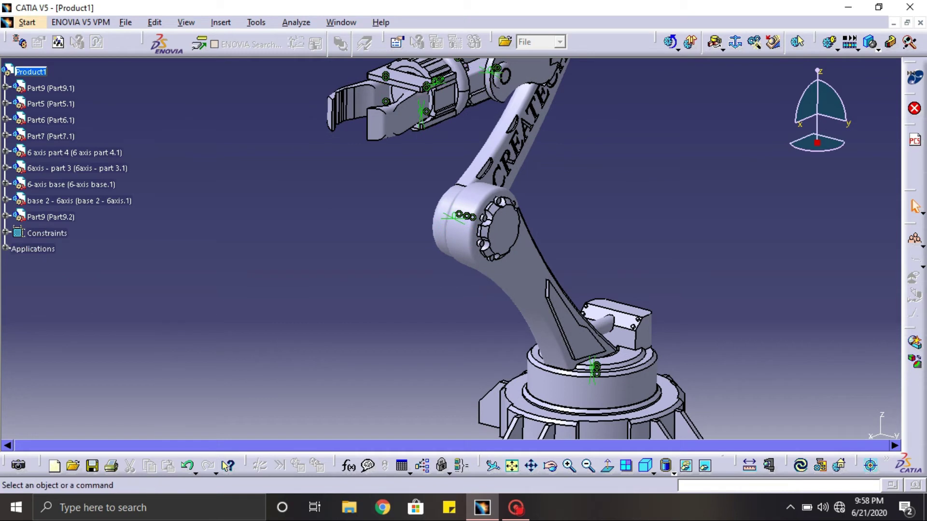
- Expand Mechanism.1's joints in the tree and set the lower limit of Revolute.1, between base 2 and the 6-axis base, to 0 degrees
{"action": "left_click", "coordinate": [16, 265]}
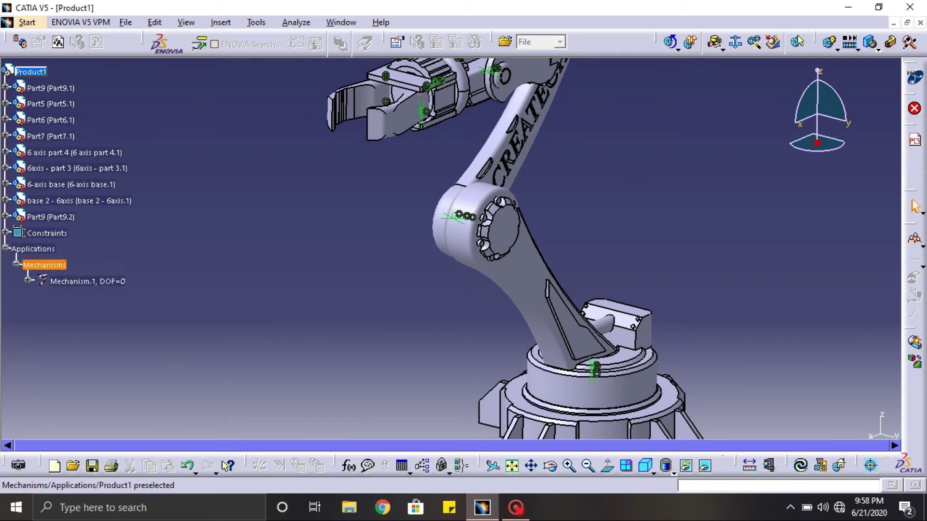
{"action": "left_click", "coordinate": [28, 281]}
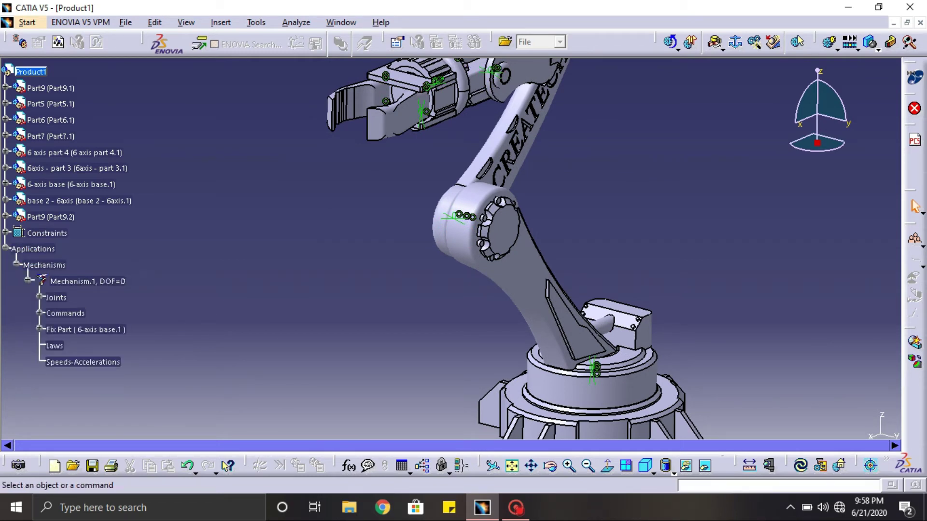
{"action": "left_click", "coordinate": [40, 297]}
{"action": "scroll", "coordinate": [131, 313], "scroll_direction": "down", "scroll_amount": 1}
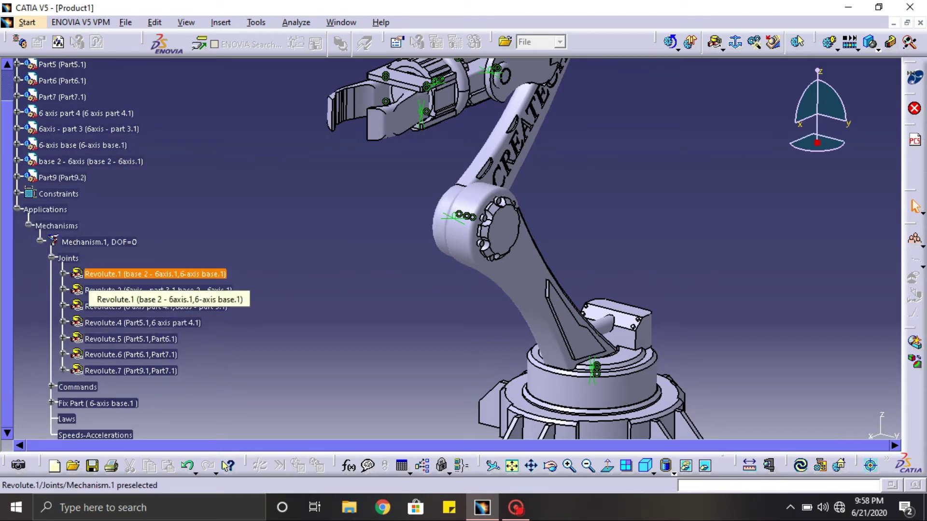
{"action": "double_click", "coordinate": [97, 275]}
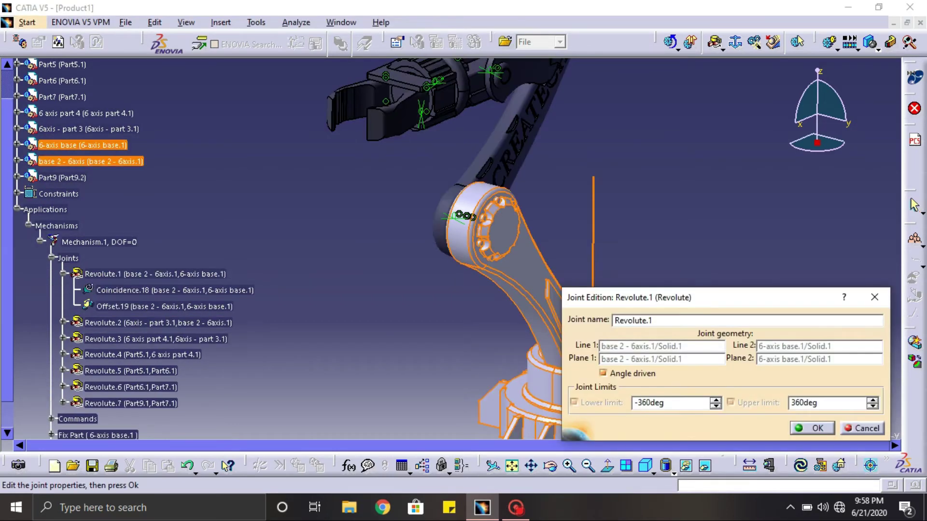
{"action": "middle_click_drag", "start_coordinate": [609, 243], "coordinate": [405, 195]}
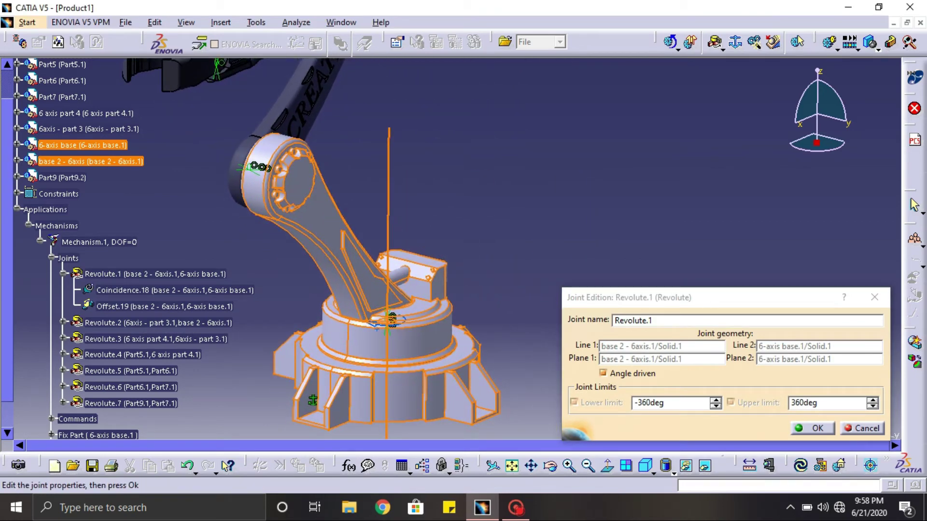
{"action": "left_click_drag", "start_coordinate": [705, 297], "coordinate": [694, 241]}
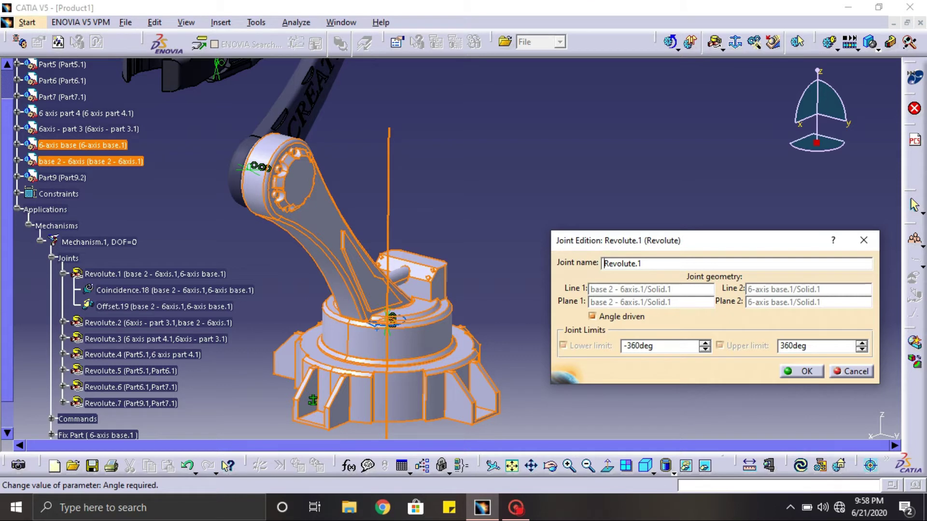
{"action": "double_click", "coordinate": [650, 346]}
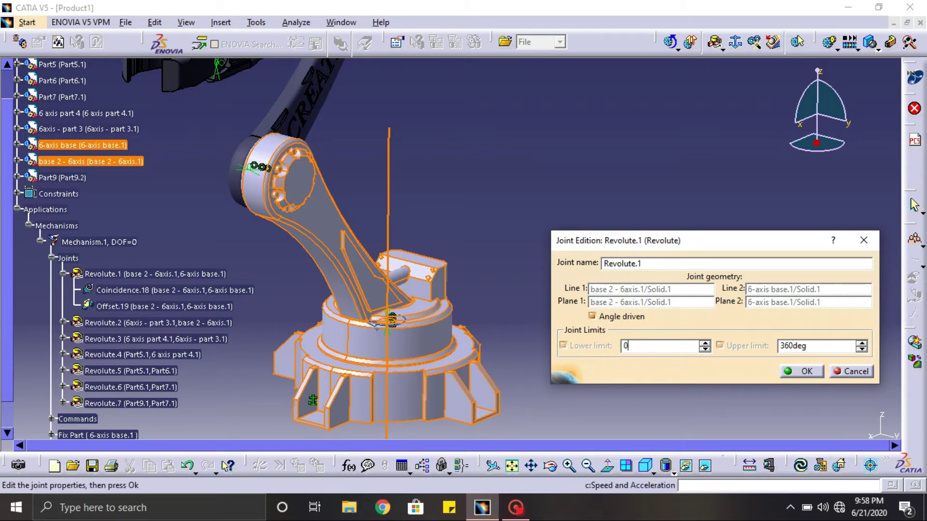
{"action": "key", "text": "Return"}
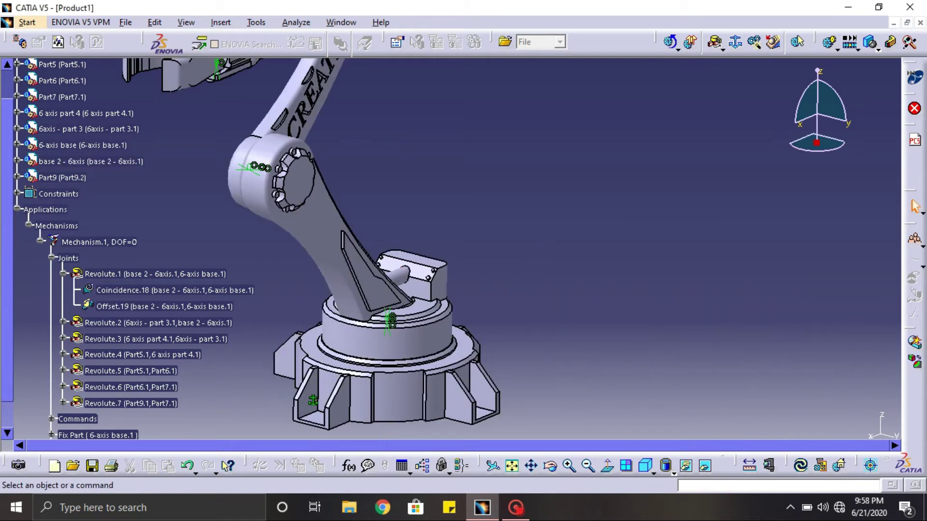
- Set the joint limits of Revolute.2 to -30 degrees lower and 40 degrees upper, and collapse the Applications branch of the tree
{"action": "middle_click_drag", "start_coordinate": [451, 249], "coordinate": [649, 256]}
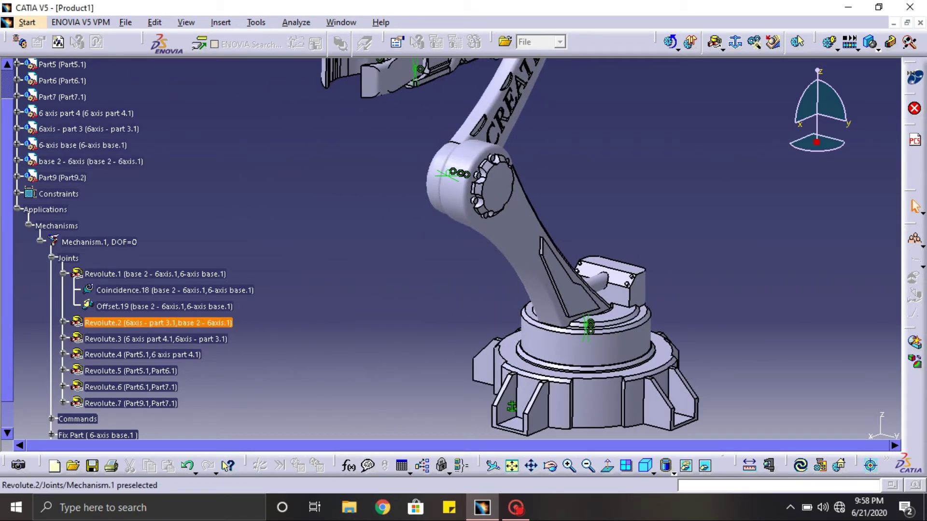
{"action": "double_click", "coordinate": [155, 322]}
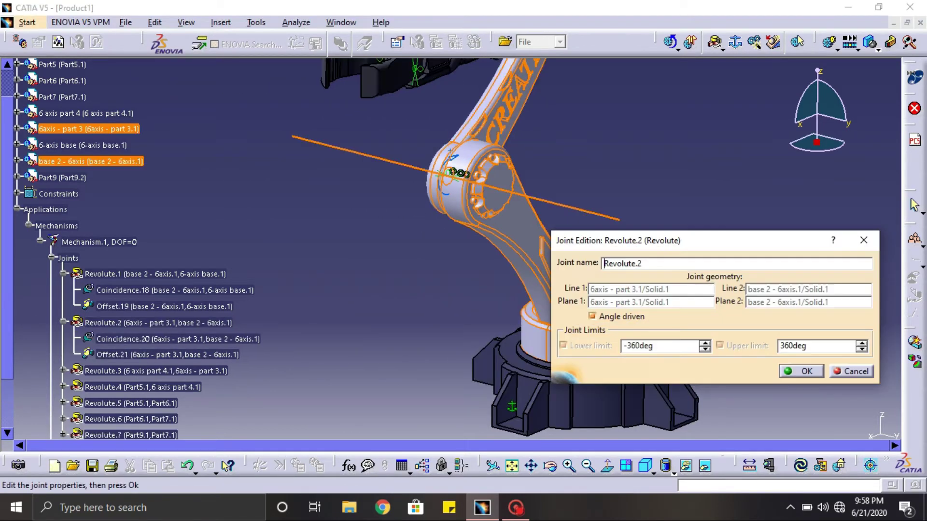
{"action": "mouse_move", "coordinate": [452, 248]}
{"action": "middle_mouse_down"}
{"action": "mouse_move", "coordinate": [345, 303]}
{"action": "mouse_move", "coordinate": [359, 325]}
{"action": "middle_mouse_up"}
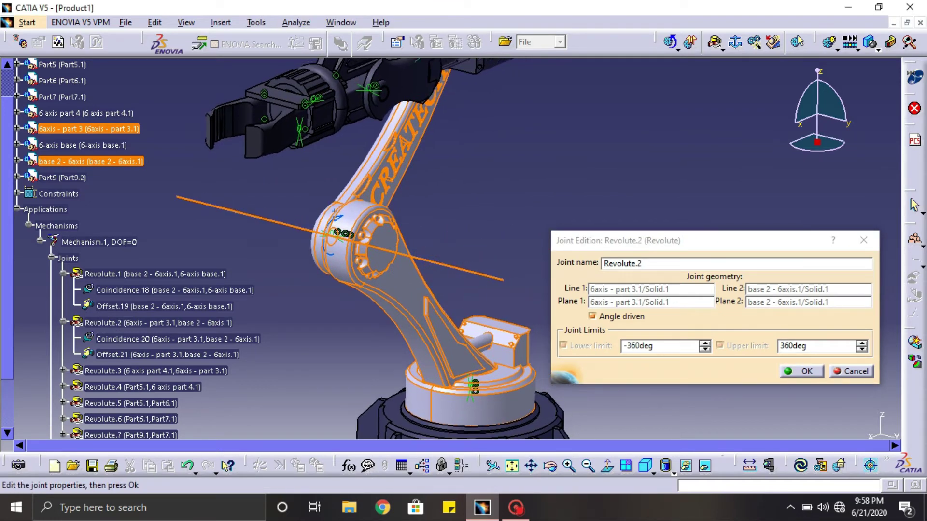
{"action": "left_click", "coordinate": [659, 346]}
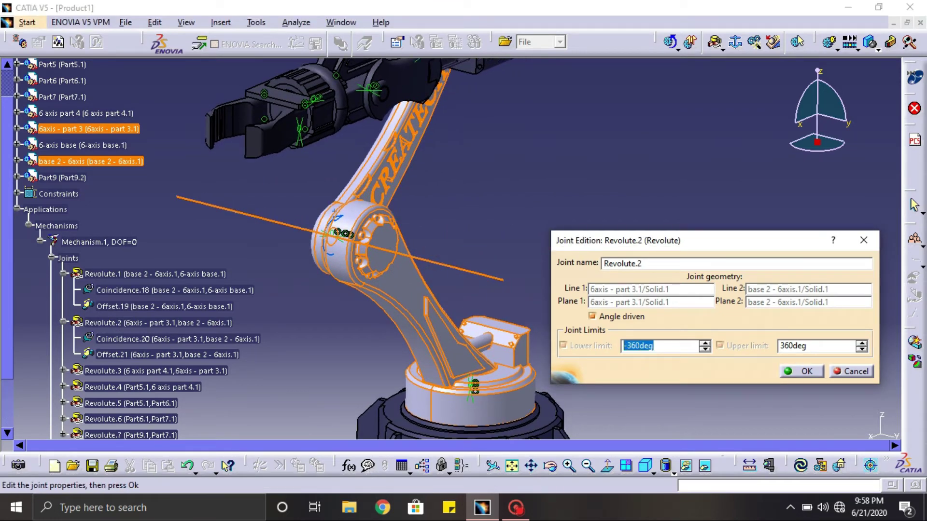
{"action": "type", "text": "30"}
{"action": "key", "text": "Tab"}
{"action": "type", "text": "4"}
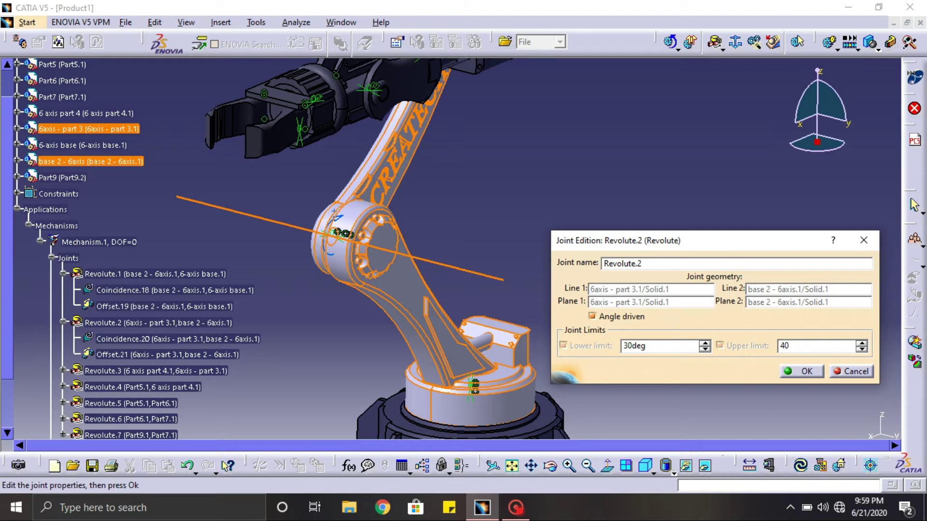
{"action": "key", "text": "Tab"}
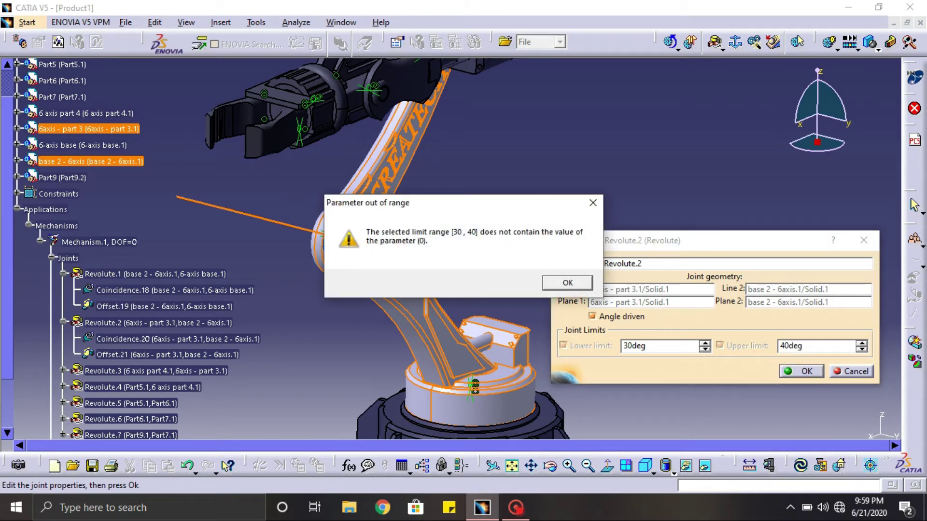
{"action": "left_click", "coordinate": [593, 203]}
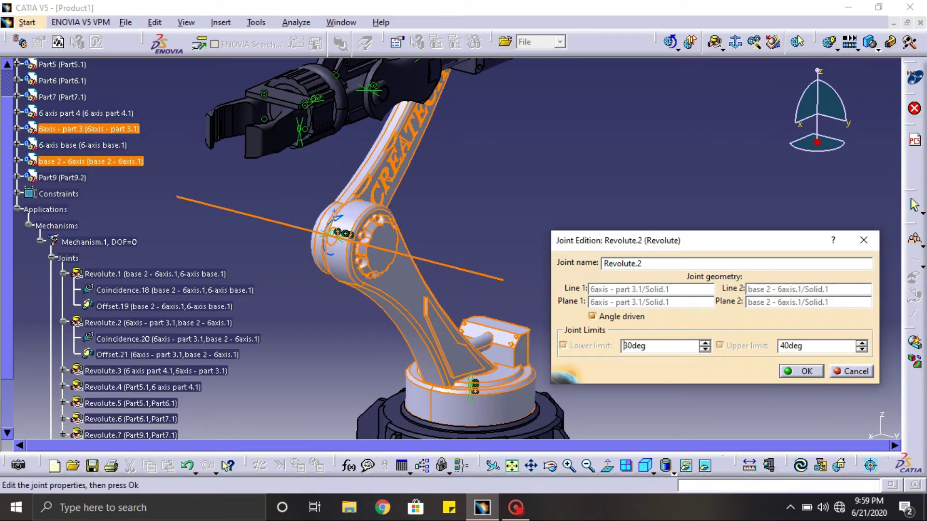
{"action": "type", "text": "-"}
{"action": "key", "text": "Return"}
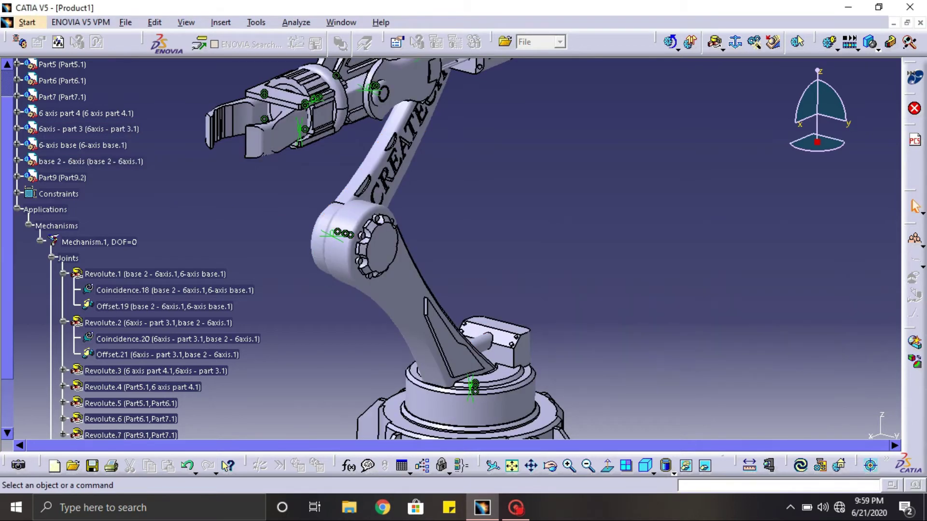
{"action": "middle_click_drag", "start_coordinate": [379, 246], "coordinate": [600, 261]}
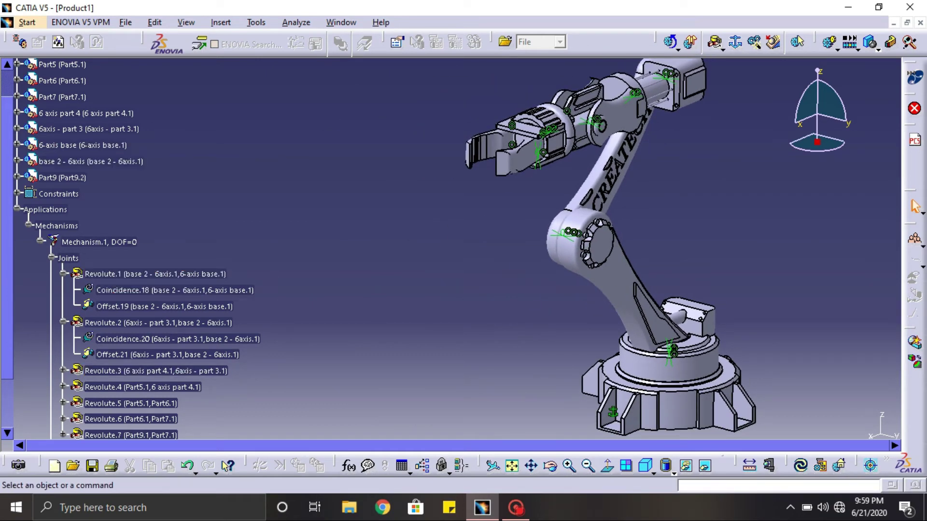
{"action": "left_click", "coordinate": [17, 209]}
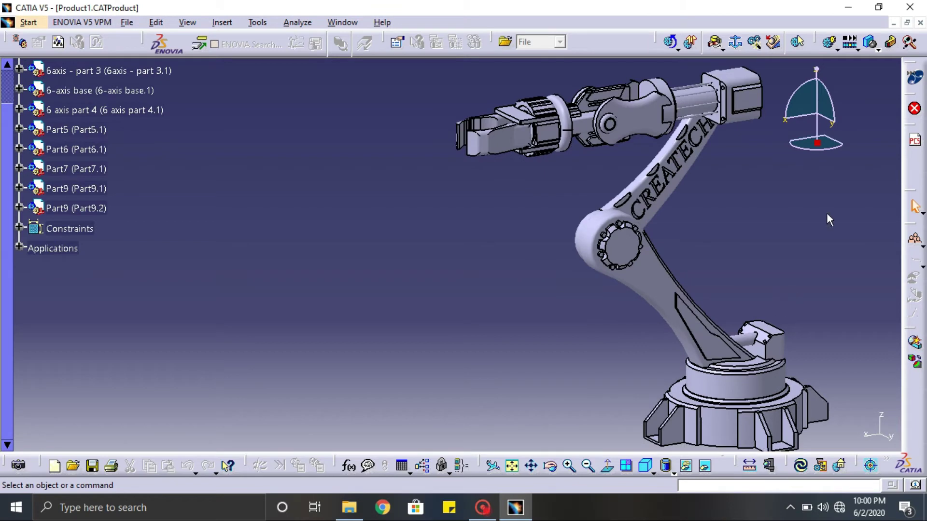
- Start a new simulation based on Mechanism.1 of the robot arm
{"action": "left_click", "coordinate": [829, 42]}
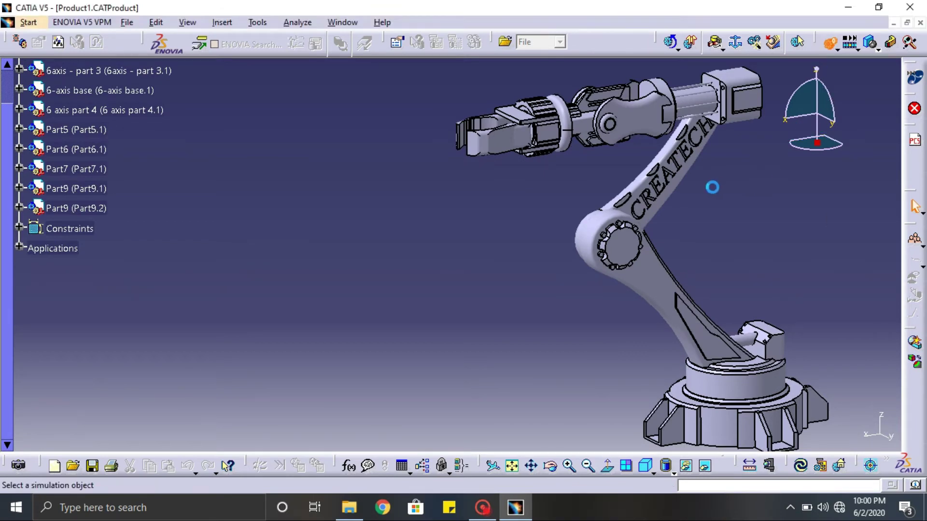
{"action": "left_click", "coordinate": [724, 335]}
{"action": "left_click", "coordinate": [809, 431]}
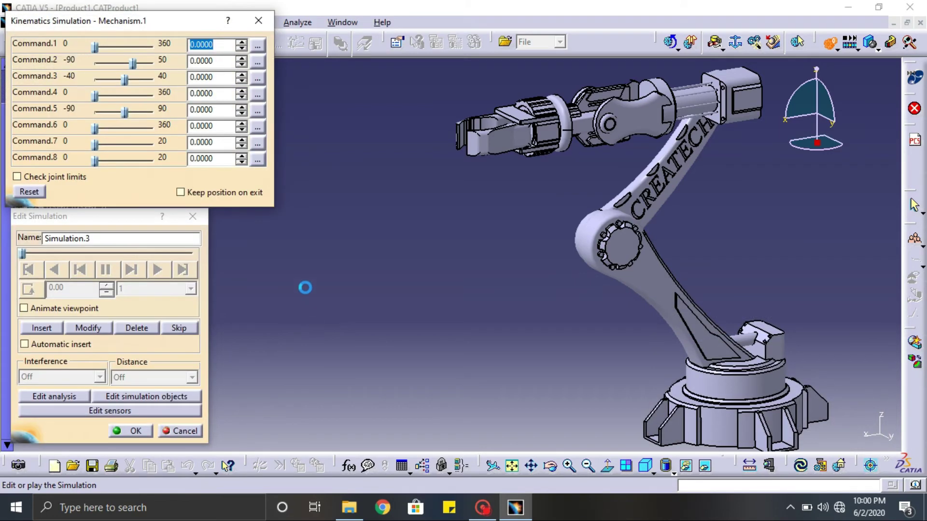
- Pose the lower arm by setting Command.1 to 20, Command.2 to 5 and Command.3 to 5
{"action": "left_click", "coordinate": [241, 43]}
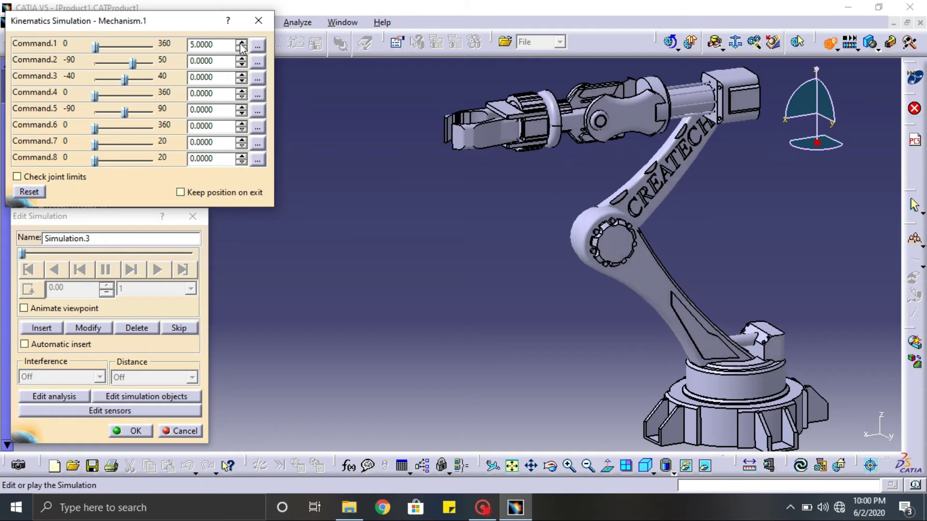
{"action": "left_click", "coordinate": [241, 43]}
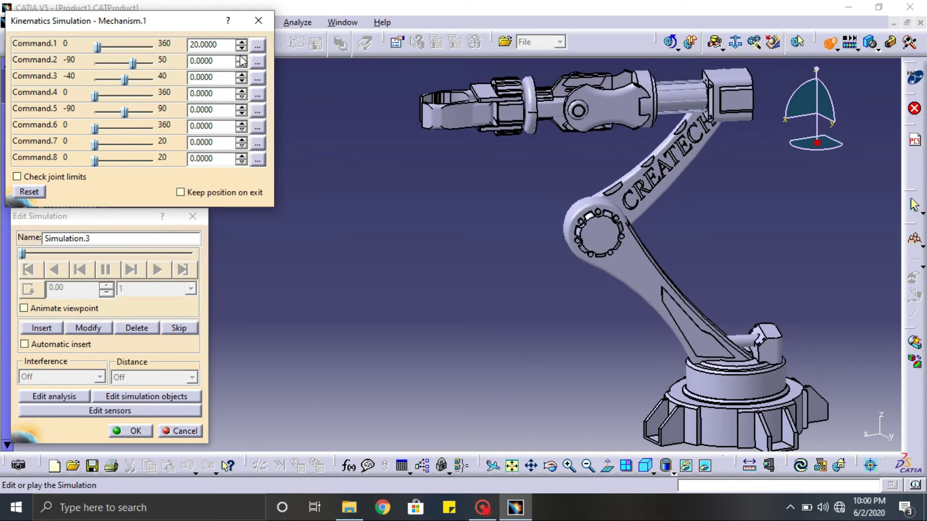
{"action": "left_click", "coordinate": [240, 58]}
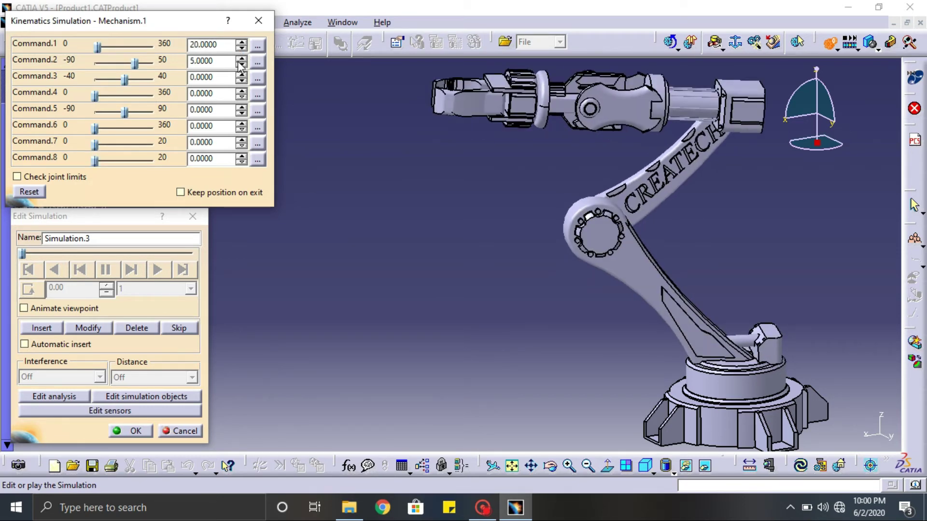
{"action": "left_click", "coordinate": [242, 75]}
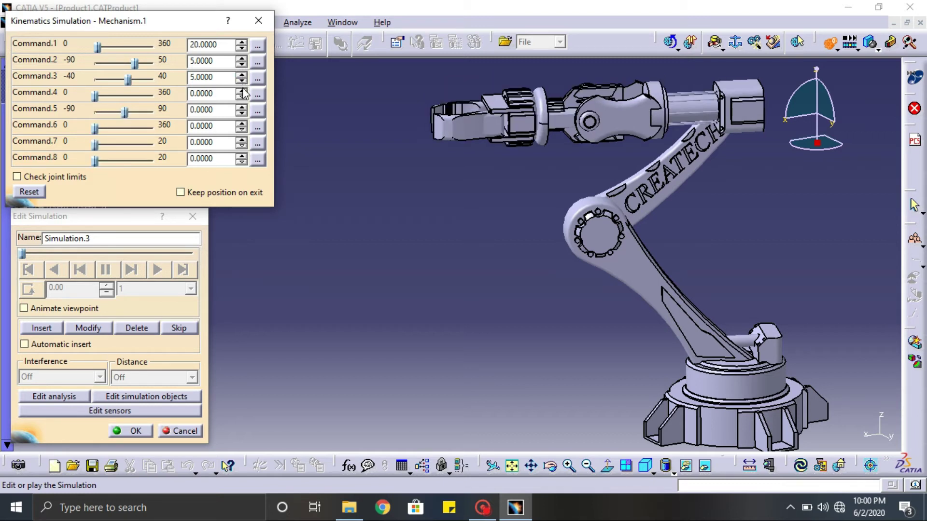
- Rotate the forearm by setting Command.4 to 170, and move Command.5 to 5 and back to 0
{"action": "left_click", "coordinate": [241, 89]}
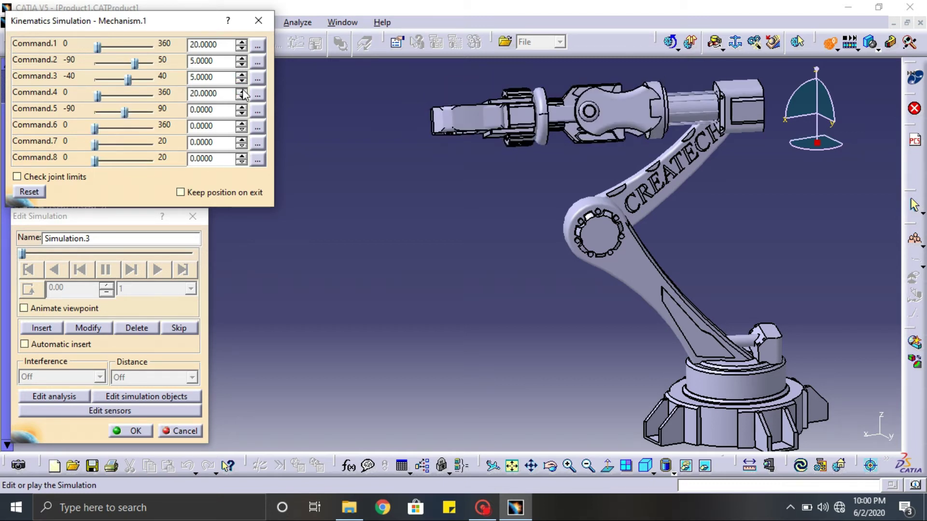
{"action": "left_click", "coordinate": [242, 89]}
{"action": "left_click", "coordinate": [242, 90]}
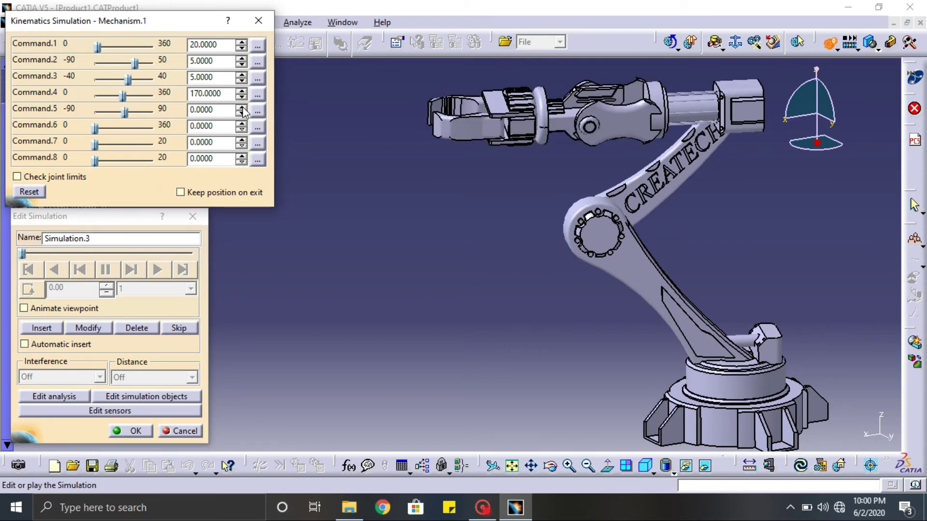
{"action": "left_click", "coordinate": [242, 106]}
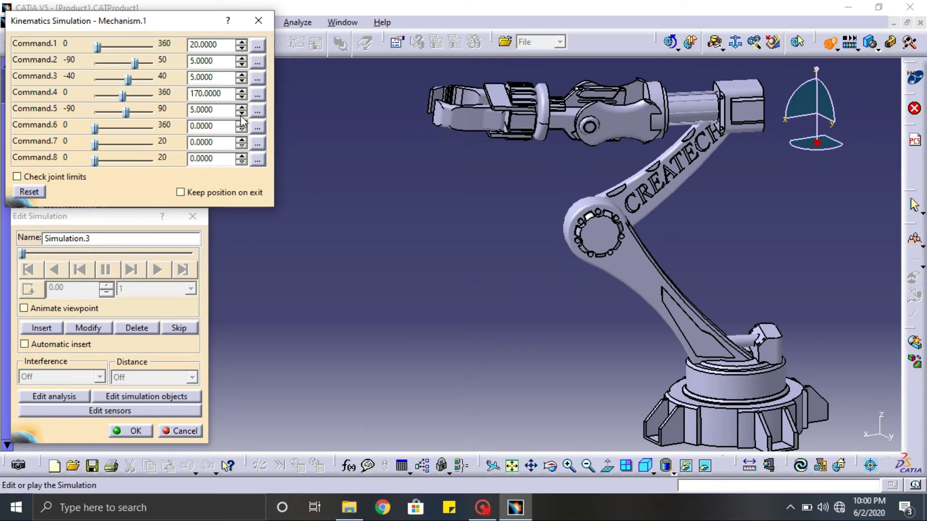
{"action": "left_click", "coordinate": [241, 114]}
- Rotate the gripper wrist by raising Command.6 to 135 and bringing it back to 125
{"action": "left_click", "coordinate": [241, 123]}
{"action": "left_click", "coordinate": [241, 123]}
{"action": "left_click", "coordinate": [242, 123]}
{"action": "left_click", "coordinate": [241, 123]}
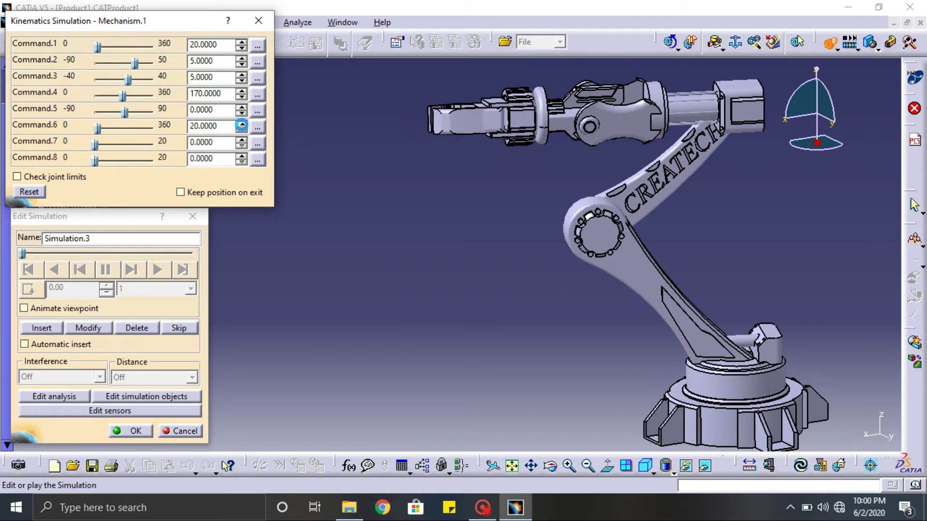
{"action": "left_click", "coordinate": [241, 125]}
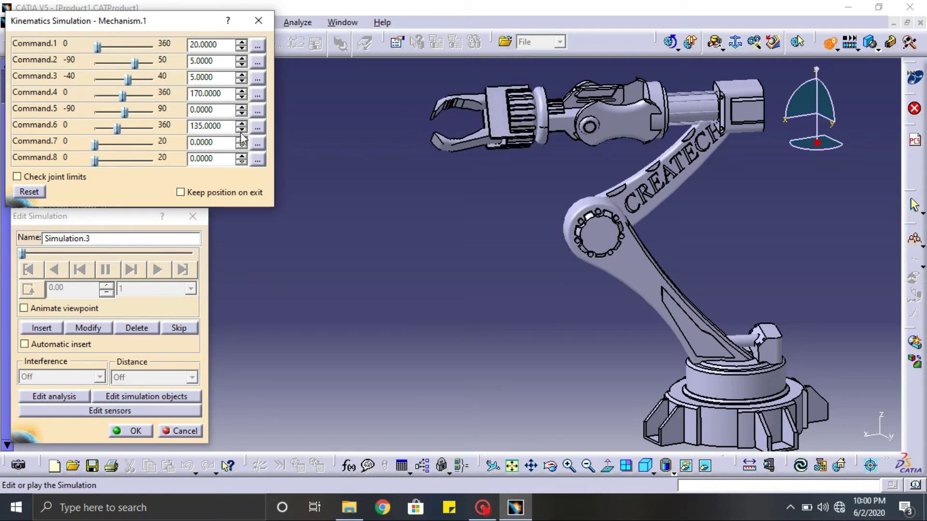
{"action": "left_click", "coordinate": [242, 130]}
{"action": "left_click", "coordinate": [242, 131]}
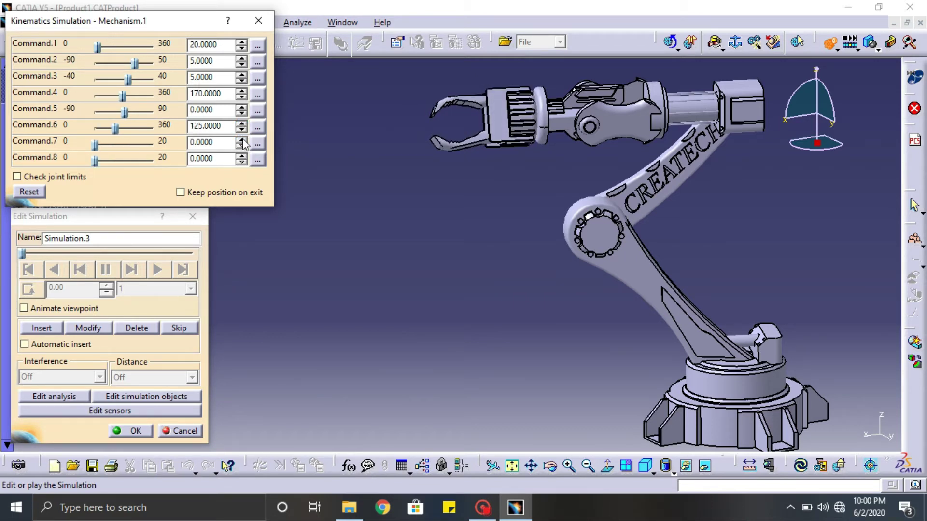
- Move both gripper fingers by setting Command.7 to 15 and Command.8 to 10
{"action": "left_click", "coordinate": [241, 140]}
{"action": "left_click", "coordinate": [242, 140]}
{"action": "left_click", "coordinate": [241, 139]}
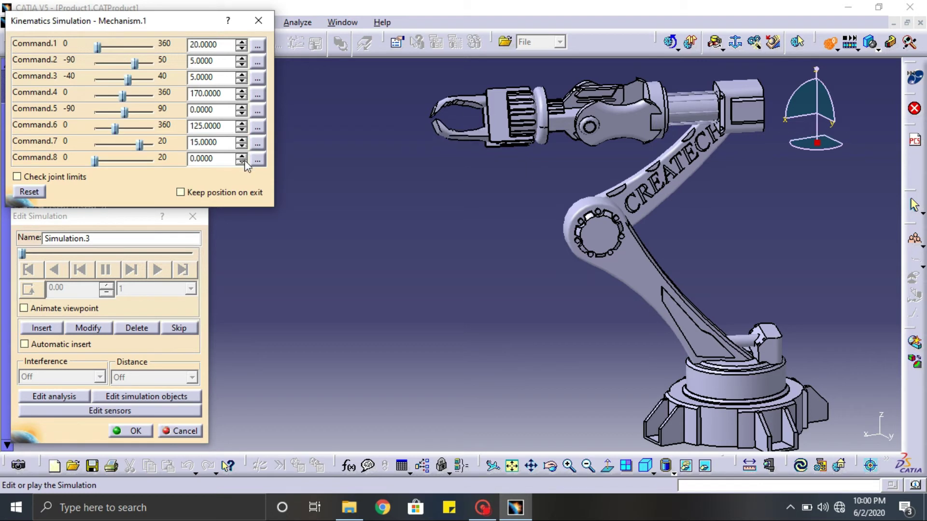
{"action": "left_click", "coordinate": [244, 158]}
{"action": "left_click", "coordinate": [244, 158]}
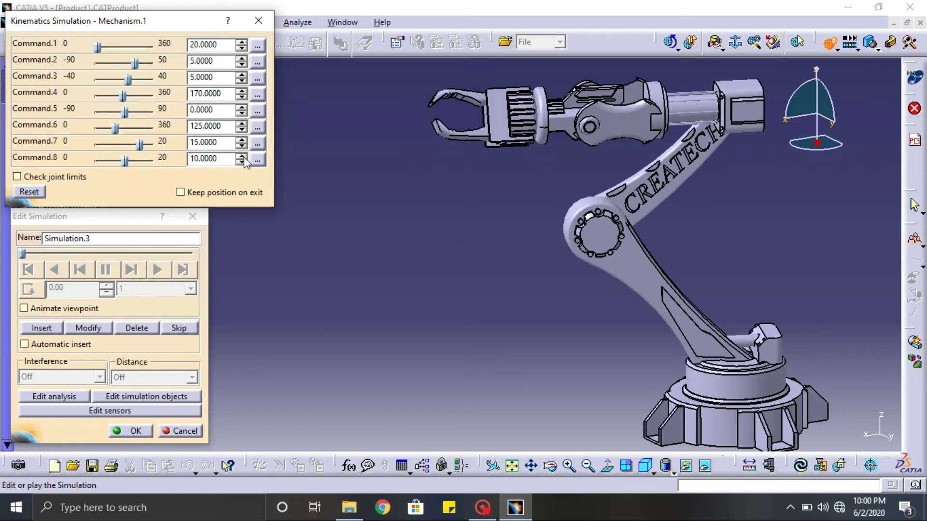
- Raise Command.7 to its 20 limit and lower it to 0 to return that gripper finger
{"action": "left_click", "coordinate": [242, 140]}
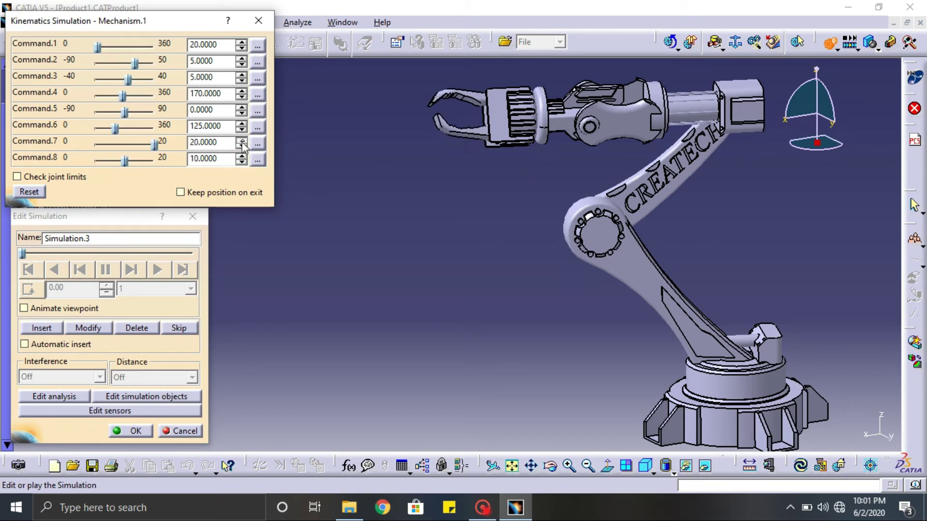
{"action": "left_click", "coordinate": [242, 146]}
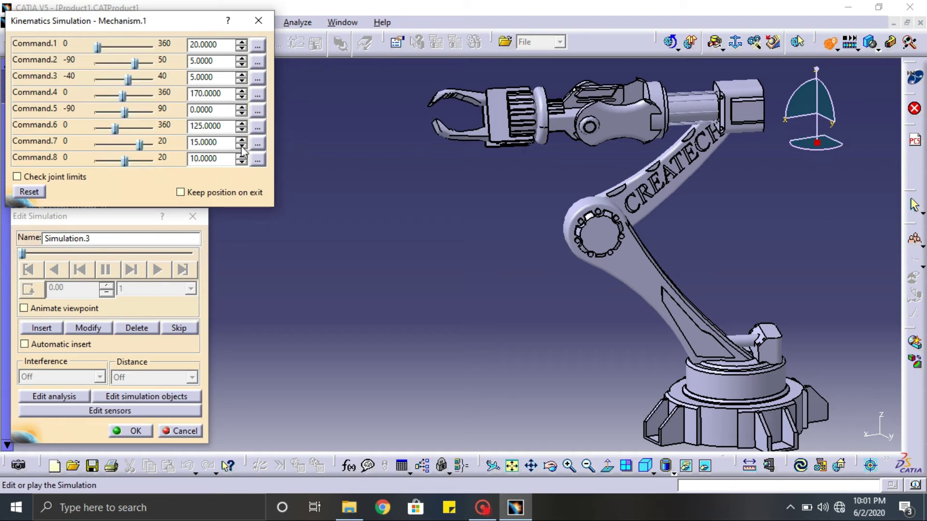
{"action": "left_click", "coordinate": [242, 146]}
{"action": "left_click", "coordinate": [241, 146]}
{"action": "left_click", "coordinate": [242, 145]}
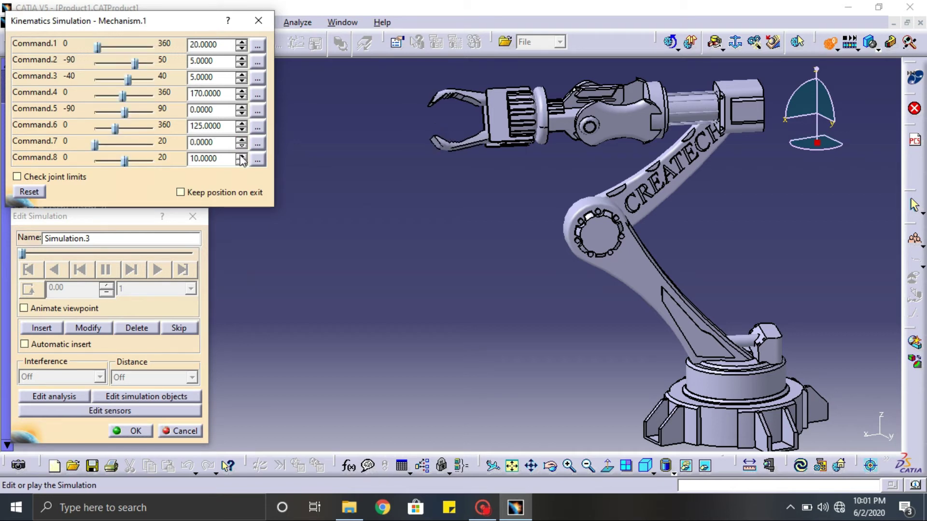
- Adjust the gripper fingers by setting Command.7 to 10 and Command.8 to 0
{"action": "left_click", "coordinate": [241, 156]}
{"action": "left_click", "coordinate": [241, 163]}
{"action": "left_click", "coordinate": [241, 163]}
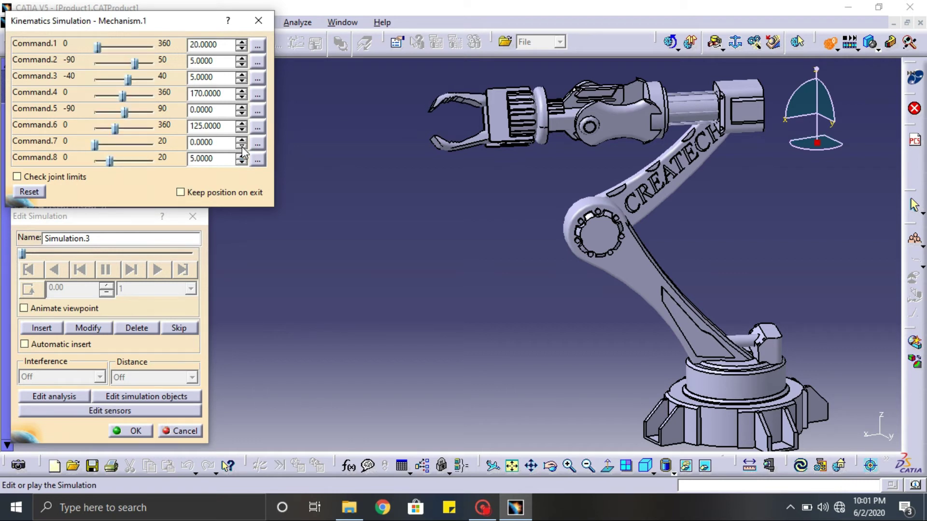
{"action": "left_click", "coordinate": [241, 141]}
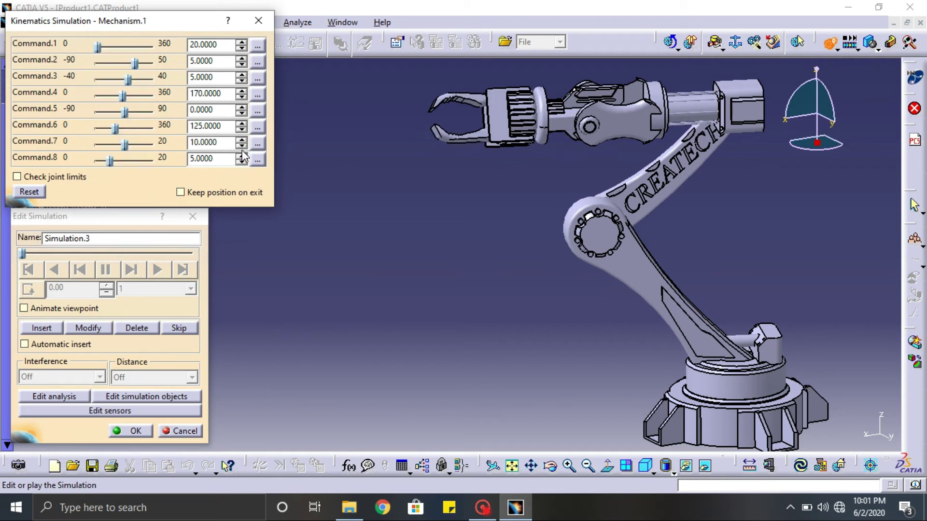
{"action": "left_click", "coordinate": [241, 162]}
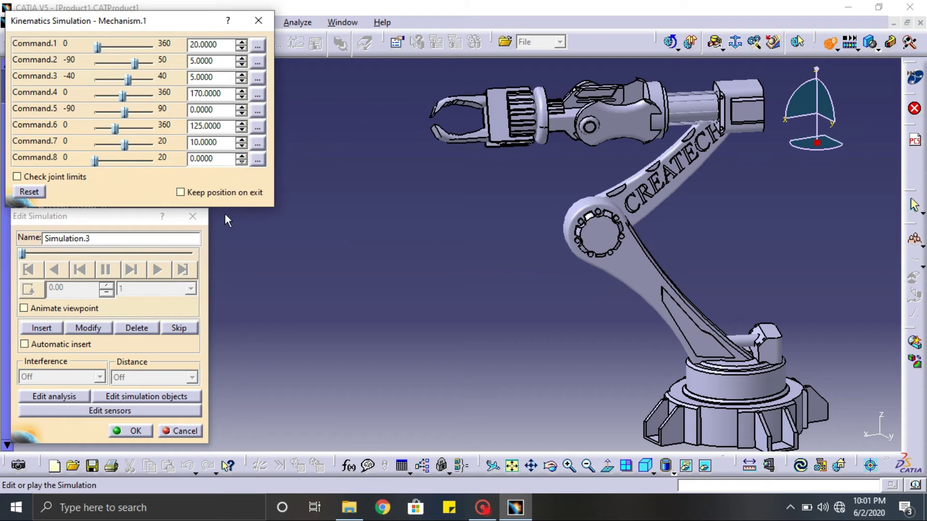
- Turn on automatic insert for Simulation.3 and play the motion with an interpolation step of 0.2
{"action": "left_click", "coordinate": [24, 345]}
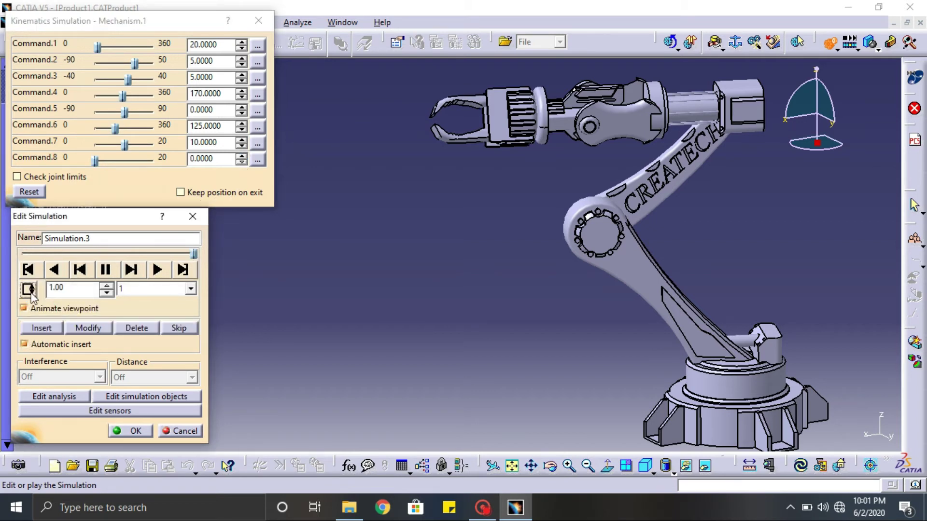
{"action": "left_click", "coordinate": [131, 292]}
{"action": "left_click", "coordinate": [132, 316]}
{"action": "left_click", "coordinate": [157, 269]}
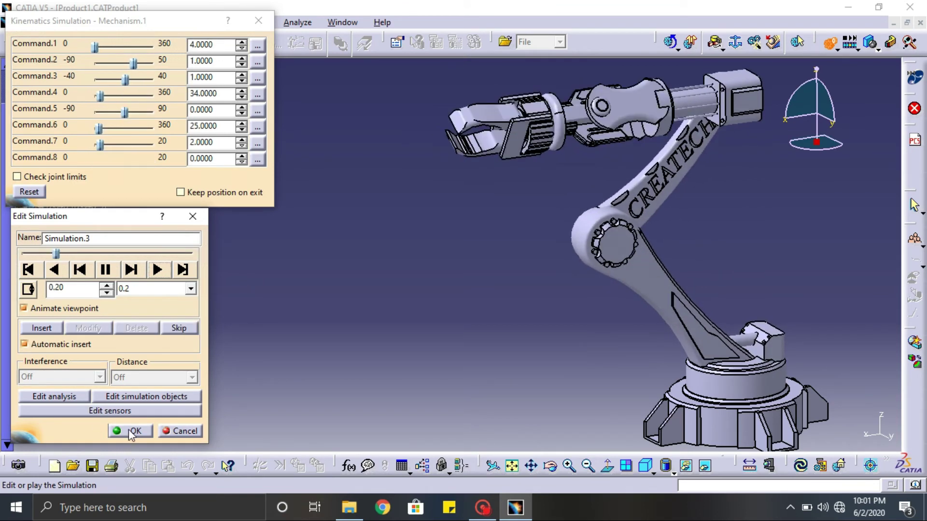
- Replay the motion with interpolation steps of 0.1, 1 and 0.04, and accept the simulation
{"action": "left_click", "coordinate": [161, 290]}
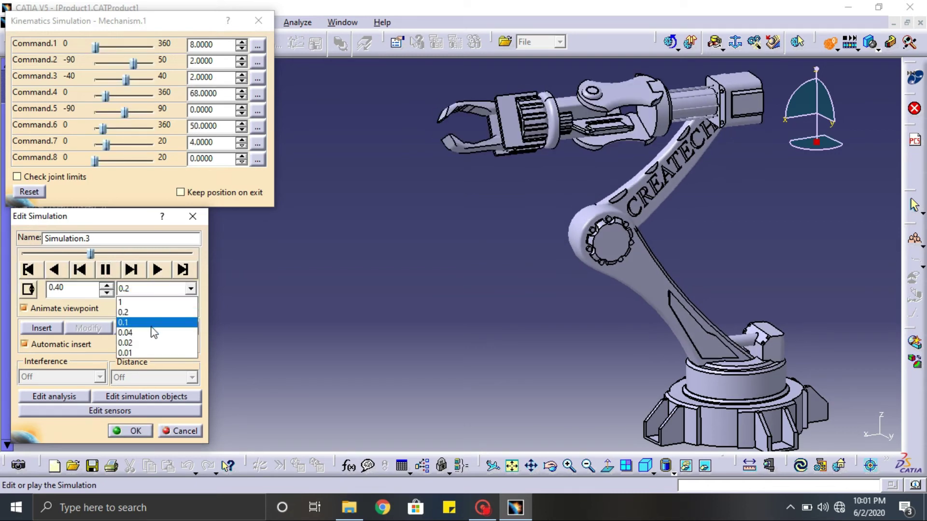
{"action": "left_click", "coordinate": [151, 325]}
{"action": "left_click", "coordinate": [157, 268]}
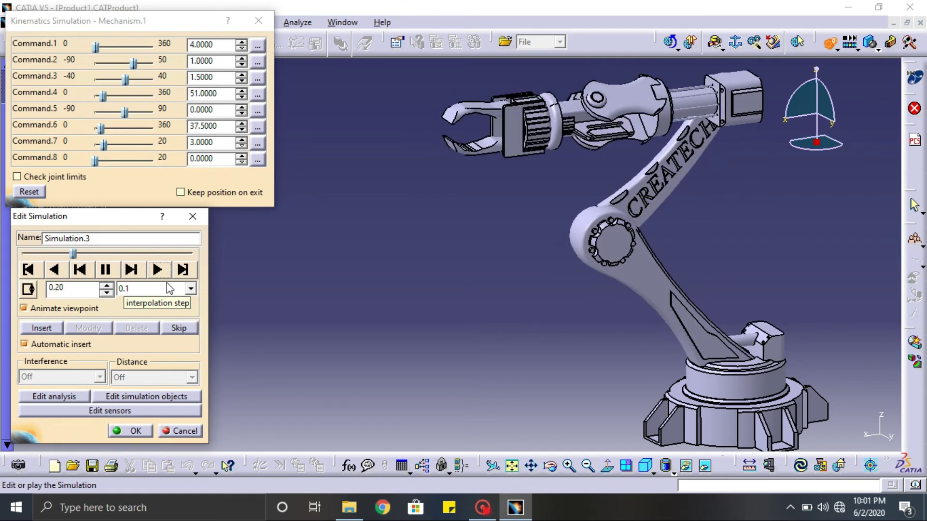
{"action": "left_click", "coordinate": [191, 288]}
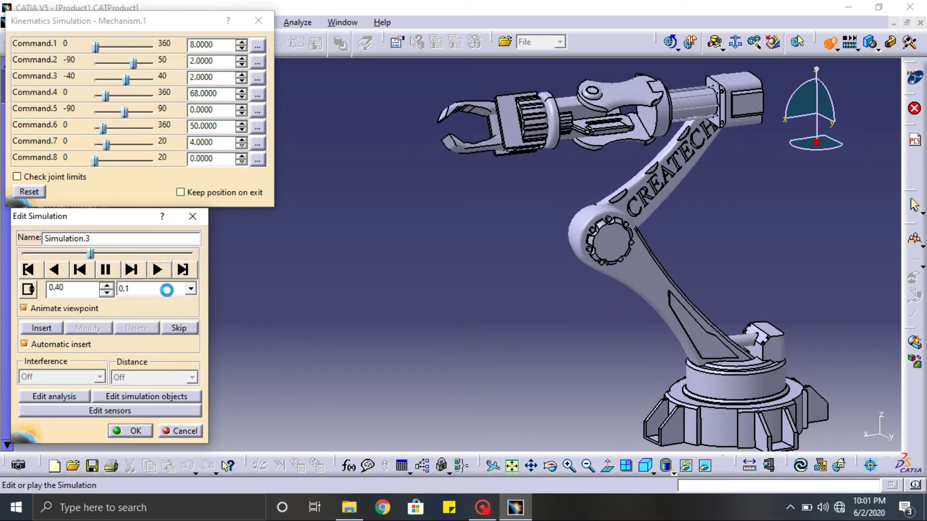
{"action": "left_click", "coordinate": [188, 303]}
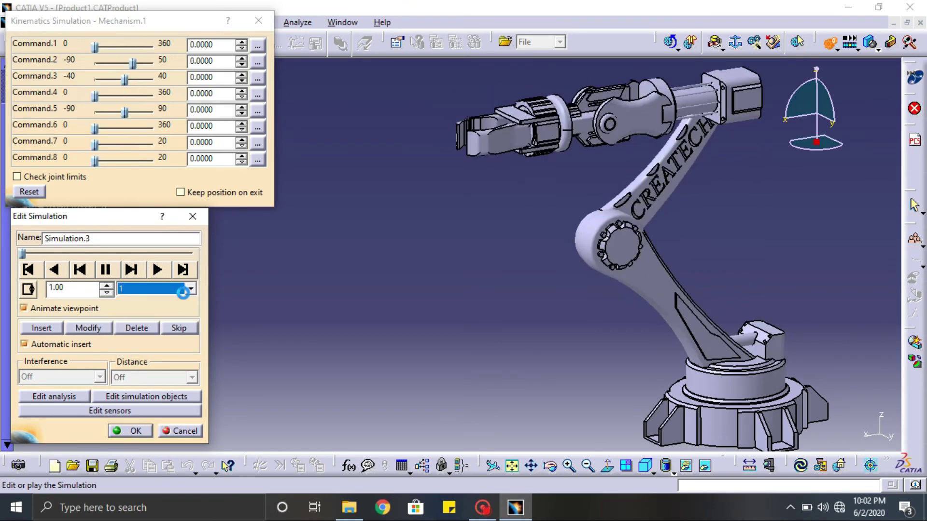
{"action": "left_click", "coordinate": [191, 289]}
{"action": "left_click", "coordinate": [171, 333]}
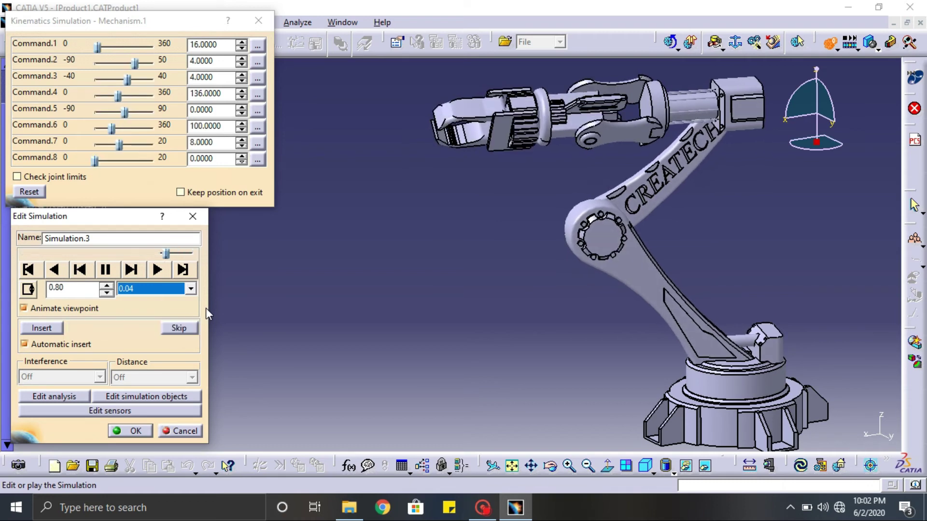
{"action": "left_click", "coordinate": [137, 431]}
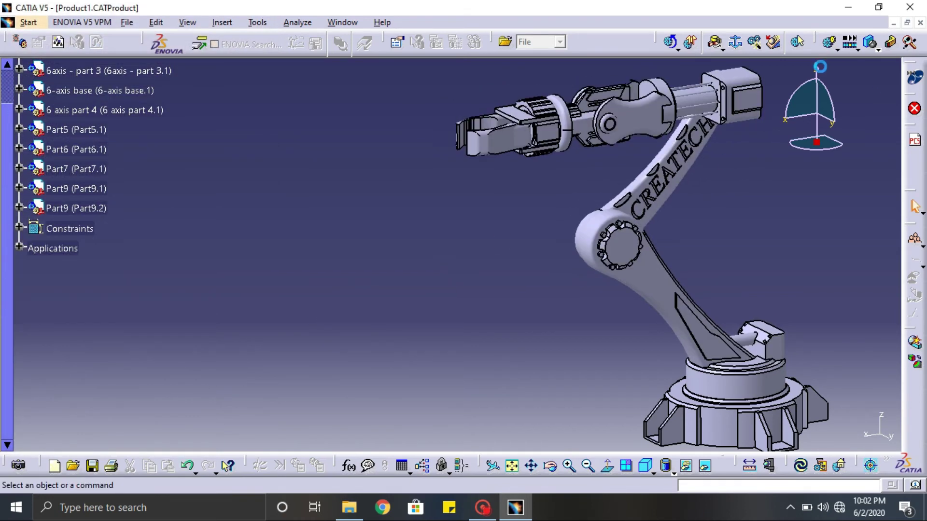
- Create a new simulation using Mechanism.1 as the simulation object
{"action": "left_click", "coordinate": [829, 42]}
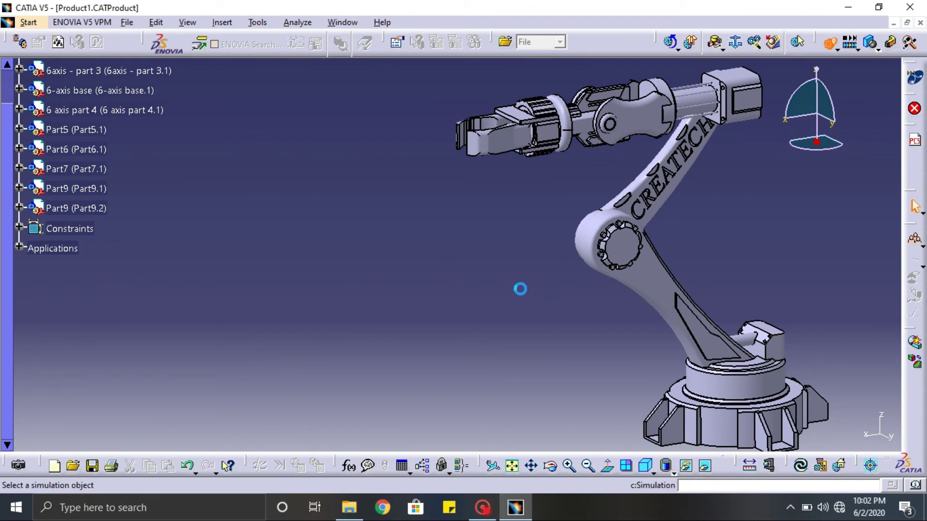
{"action": "left_click", "coordinate": [703, 346]}
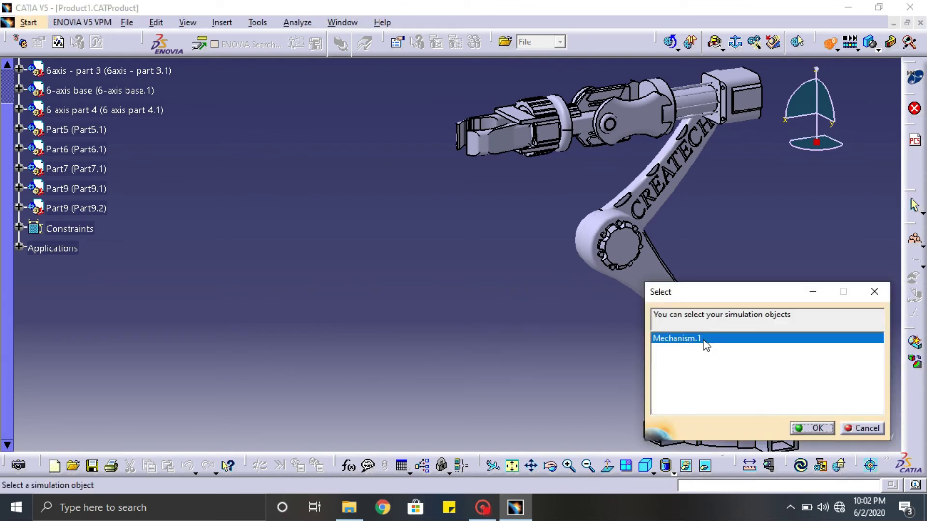
{"action": "left_click", "coordinate": [812, 428]}
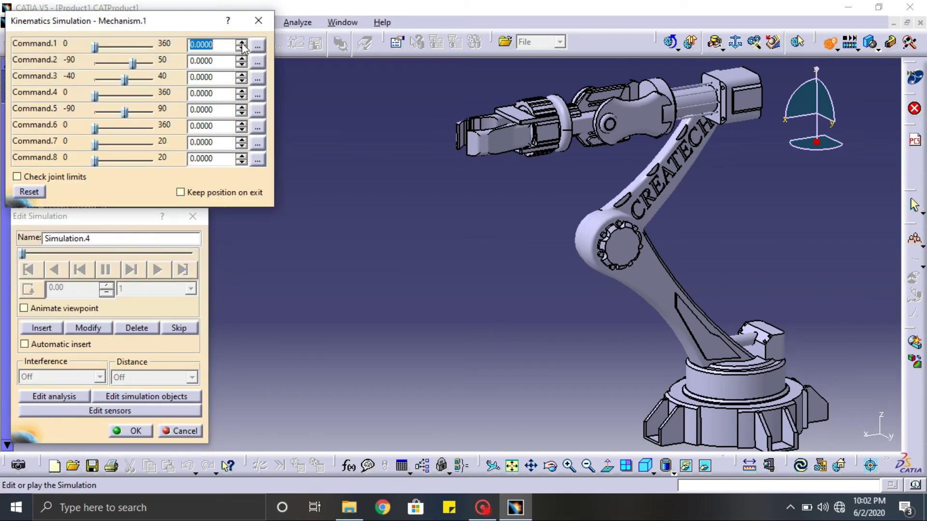
- Turn the base fully by setting Command.1 to 360, and swing the arm by setting Command.2 to -20
{"action": "left_click_drag", "start_coordinate": [241, 44], "coordinate": [243, 63]}
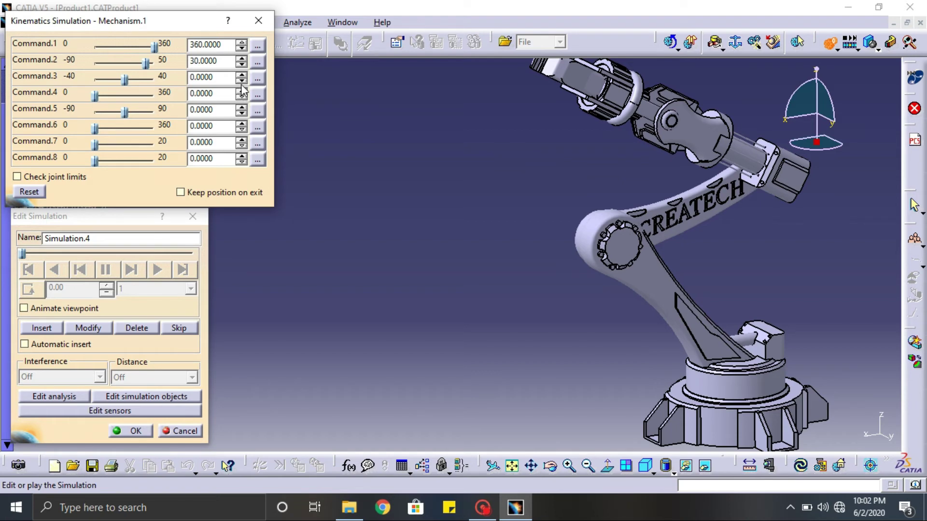
{"action": "left_click", "coordinate": [242, 81]}
{"action": "left_click", "coordinate": [241, 75]}
{"action": "left_click_drag", "start_coordinate": [242, 63], "coordinate": [243, 63]}
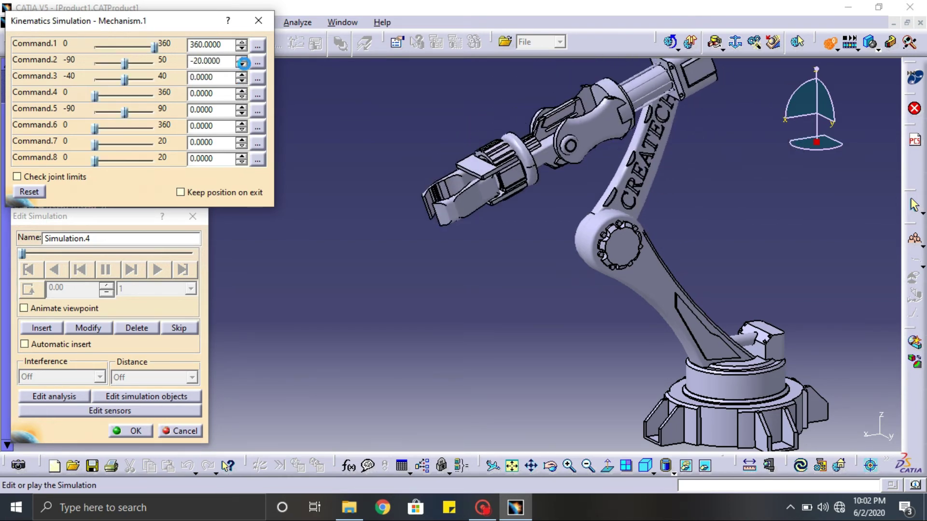
- Set Command.3 to -15, and move Command.4 to 10 and back to 0
{"action": "left_click", "coordinate": [243, 91]}
{"action": "left_click", "coordinate": [242, 91]}
{"action": "left_click", "coordinate": [241, 75]}
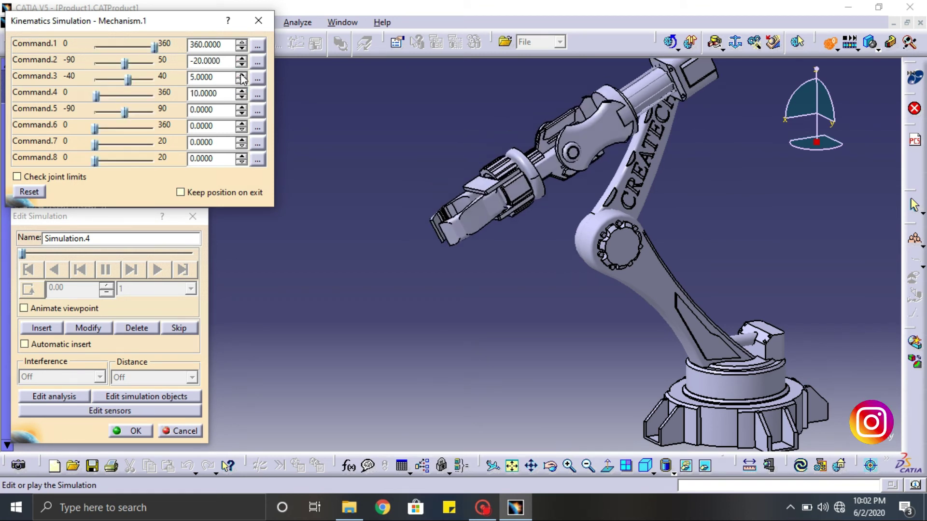
{"action": "left_click", "coordinate": [242, 75]}
{"action": "left_click", "coordinate": [241, 81]}
{"action": "left_click", "coordinate": [241, 81]}
{"action": "left_click_drag", "start_coordinate": [241, 81], "coordinate": [242, 82]}
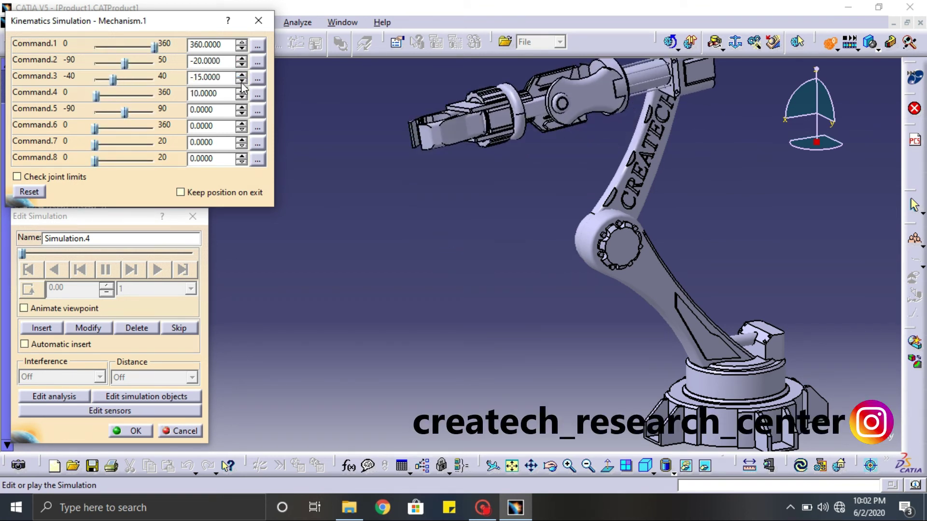
{"action": "left_click", "coordinate": [241, 97]}
{"action": "left_click", "coordinate": [241, 97]}
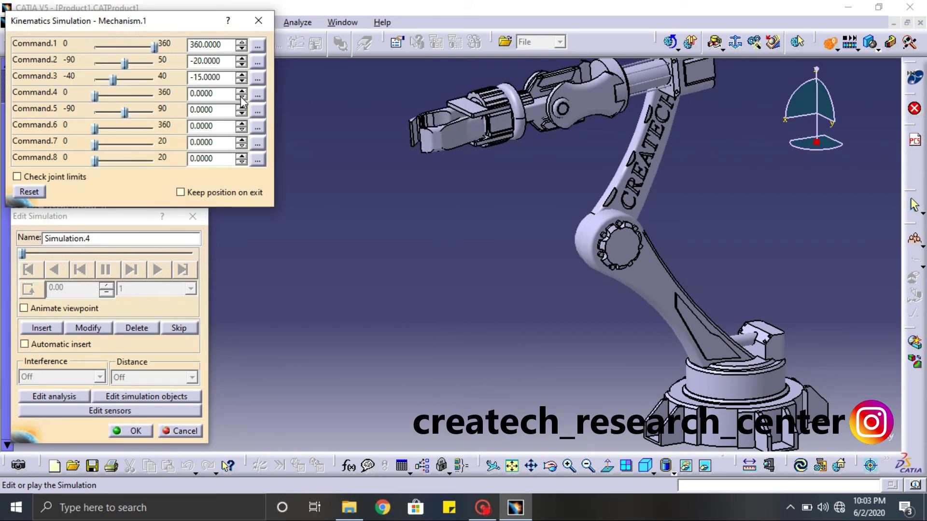
- Rotate the forearm by setting Command.4 to 180, and bend the wrist by setting Command.5 to -40
{"action": "left_click_drag", "start_coordinate": [241, 92], "coordinate": [241, 94]}
{"action": "left_click", "coordinate": [242, 113]}
{"action": "left_click", "coordinate": [241, 113]}
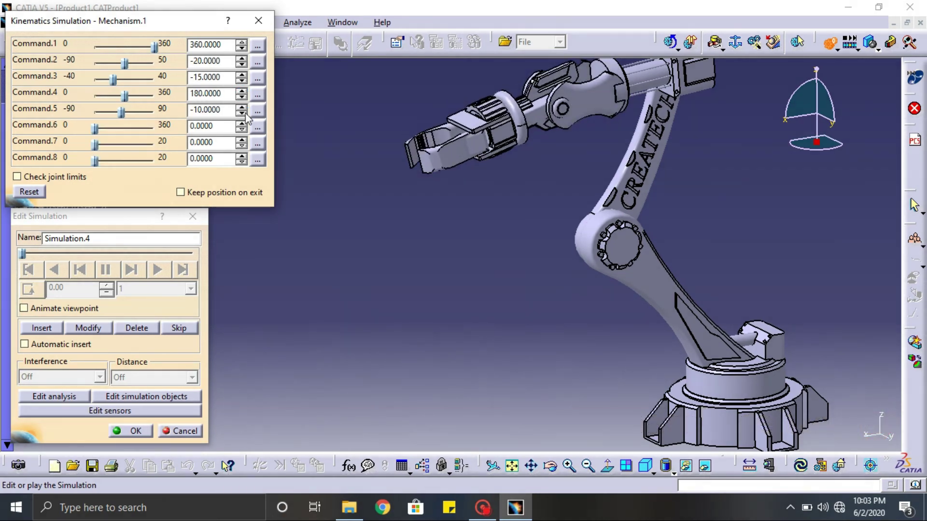
{"action": "left_click", "coordinate": [242, 113]}
{"action": "left_click", "coordinate": [241, 113]}
{"action": "left_click", "coordinate": [242, 113]}
{"action": "left_click", "coordinate": [242, 113]}
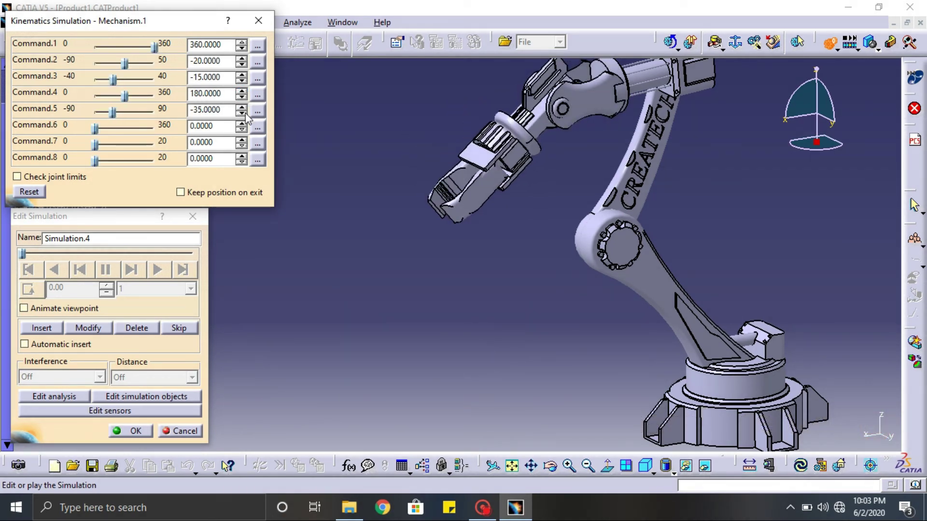
{"action": "left_click", "coordinate": [244, 113]}
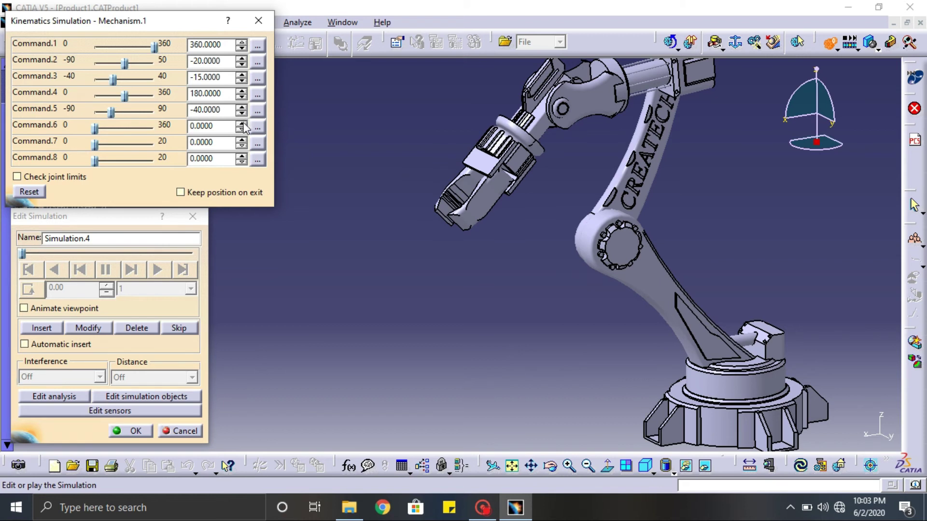
- Rotate the gripper by setting Command.6 to 290, set Command.8 to 5, and leave Command.7 at 0
{"action": "left_click_drag", "start_coordinate": [242, 123], "coordinate": [243, 123]}
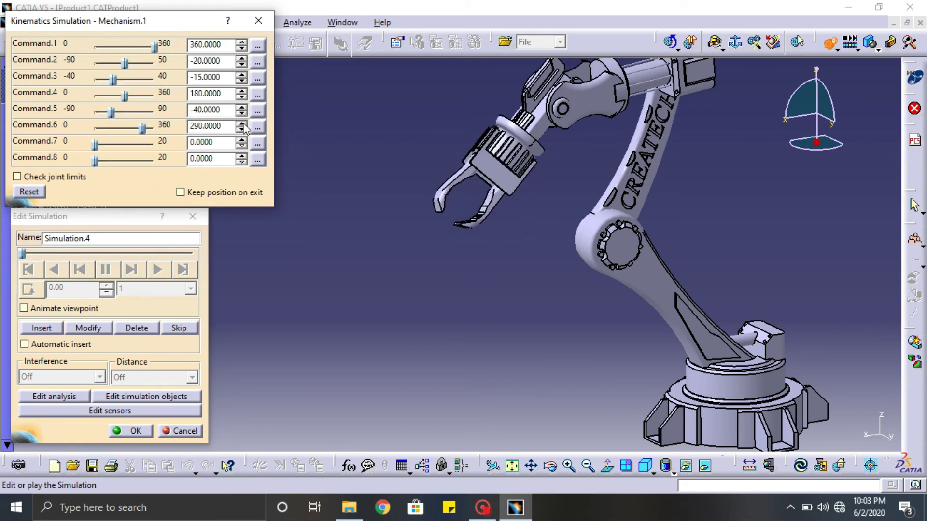
{"action": "left_click", "coordinate": [243, 140]}
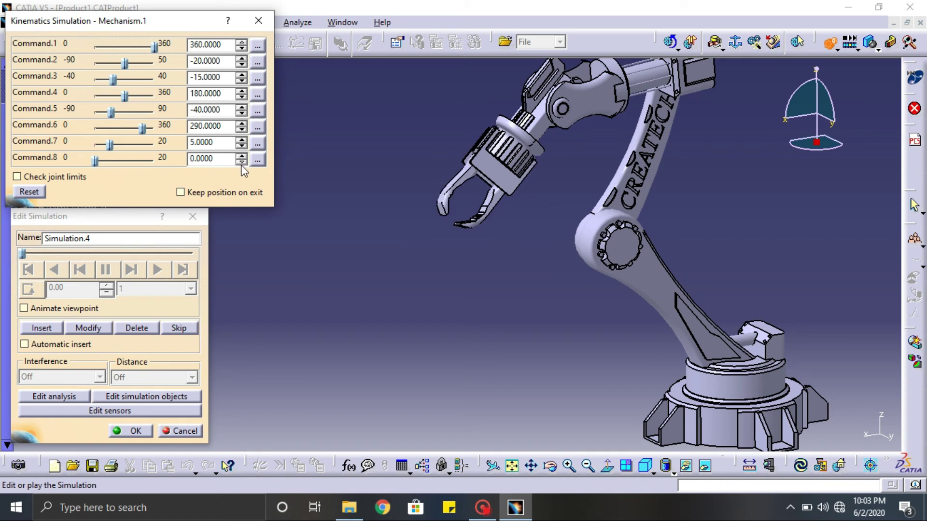
{"action": "left_click", "coordinate": [242, 156]}
{"action": "left_click", "coordinate": [241, 145]}
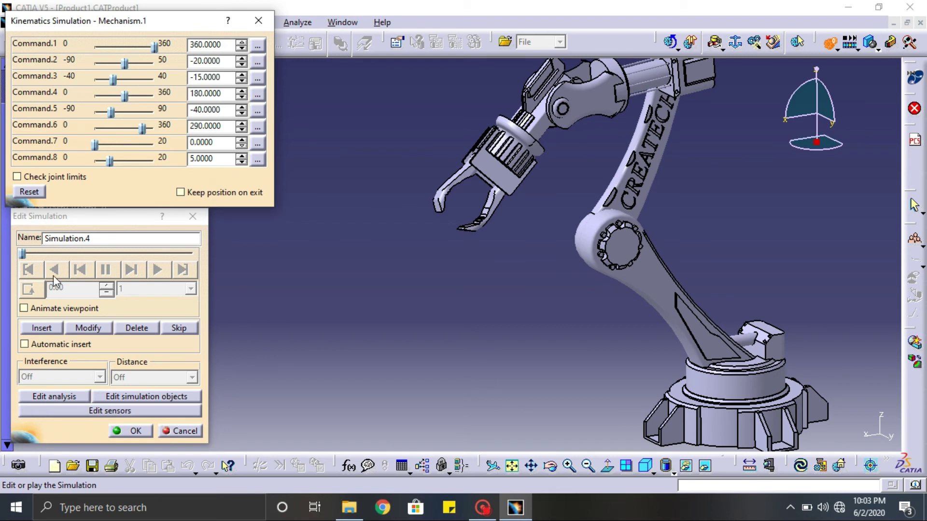
- Insert the pose into Simulation.4 with automatic insert, play it with an interpolation step of 0.2, and close the simulation
{"action": "left_click", "coordinate": [25, 344]}
{"action": "left_click", "coordinate": [40, 328]}
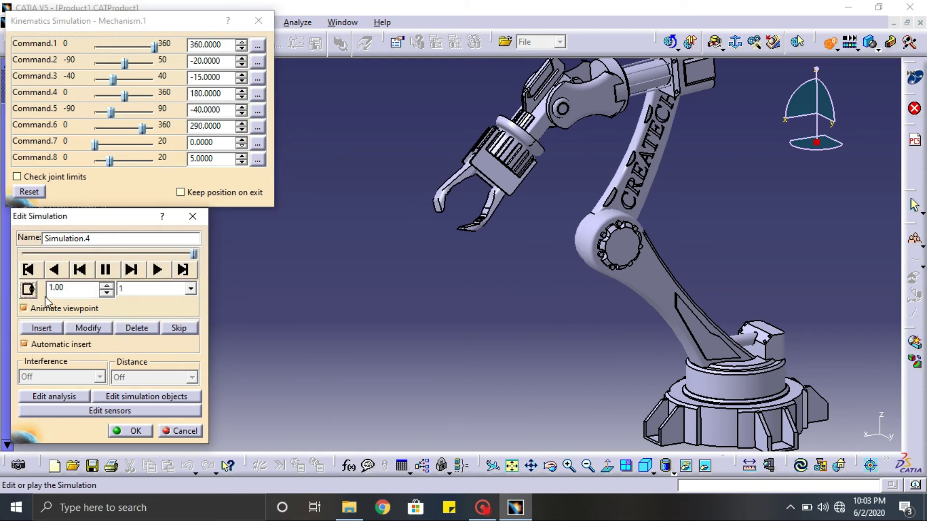
{"action": "left_click", "coordinate": [145, 289]}
{"action": "left_click", "coordinate": [140, 312]}
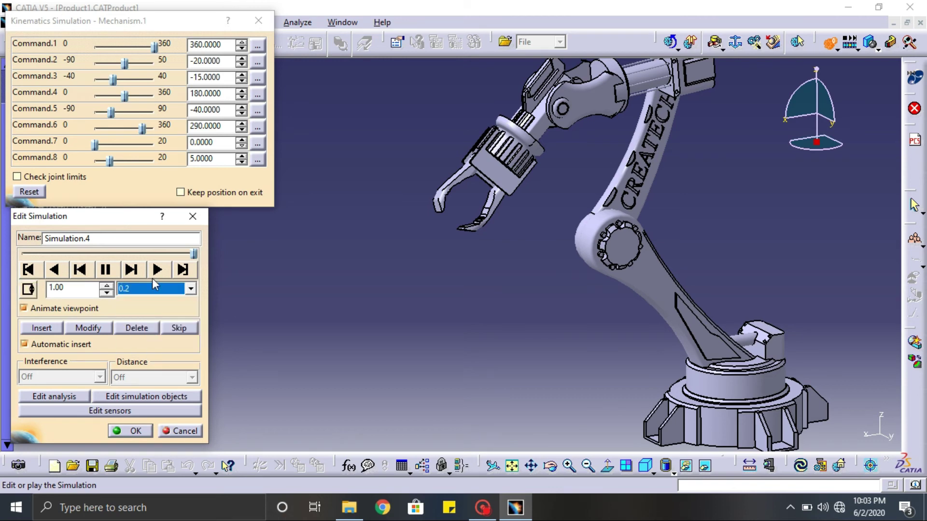
{"action": "left_click", "coordinate": [156, 270]}
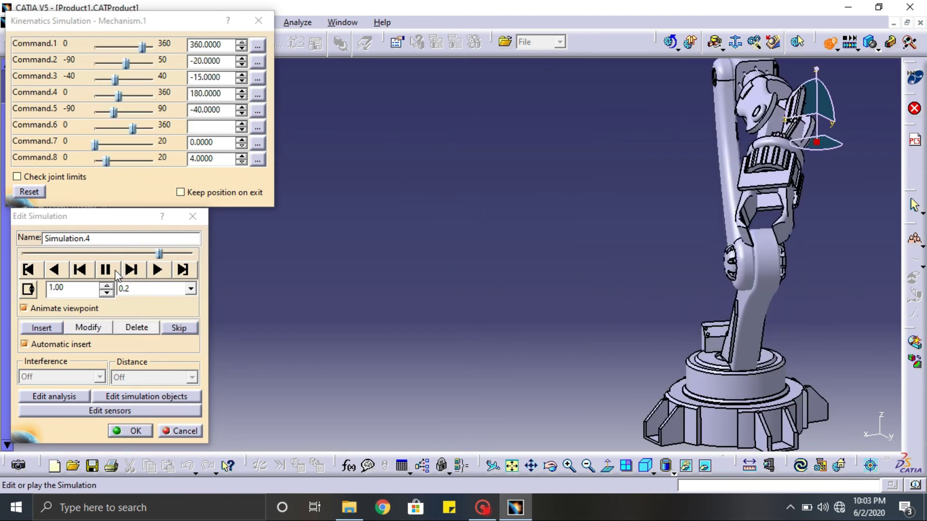
{"action": "middle_click_drag", "start_coordinate": [295, 221], "coordinate": [262, 271]}
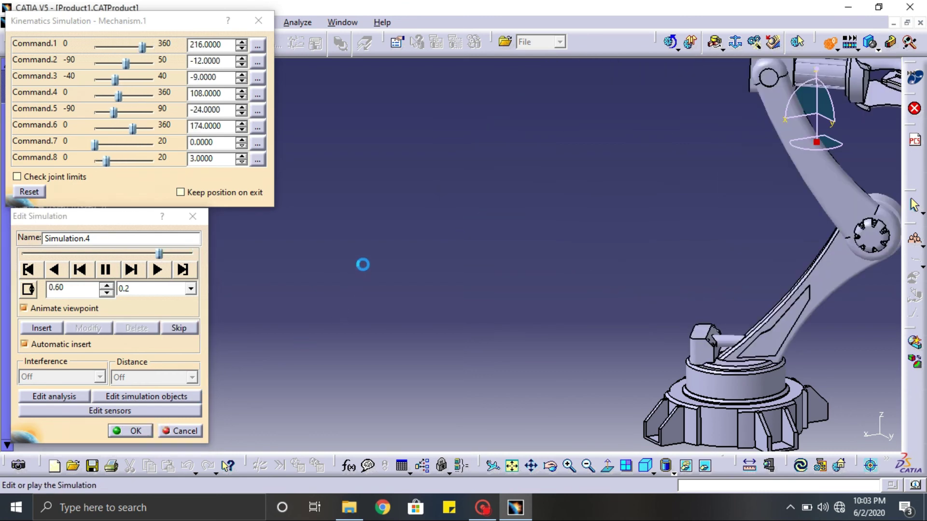
{"action": "key", "text": "Escape"}
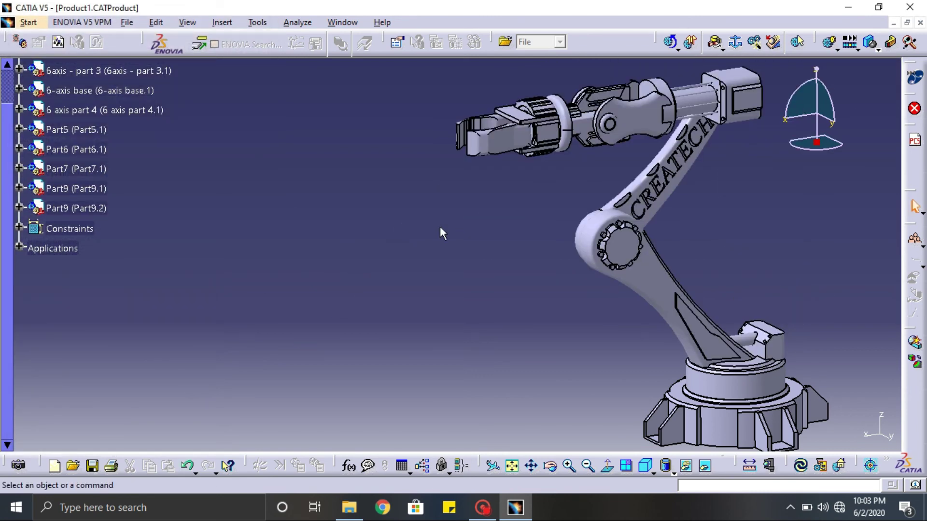
- Examine the coloured robot arm assembly in axis.CATProduct up close, from the gripper and elbow joint down to the base
{"action": "middle_click_drag", "start_coordinate": [451, 221], "coordinate": [439, 282]}
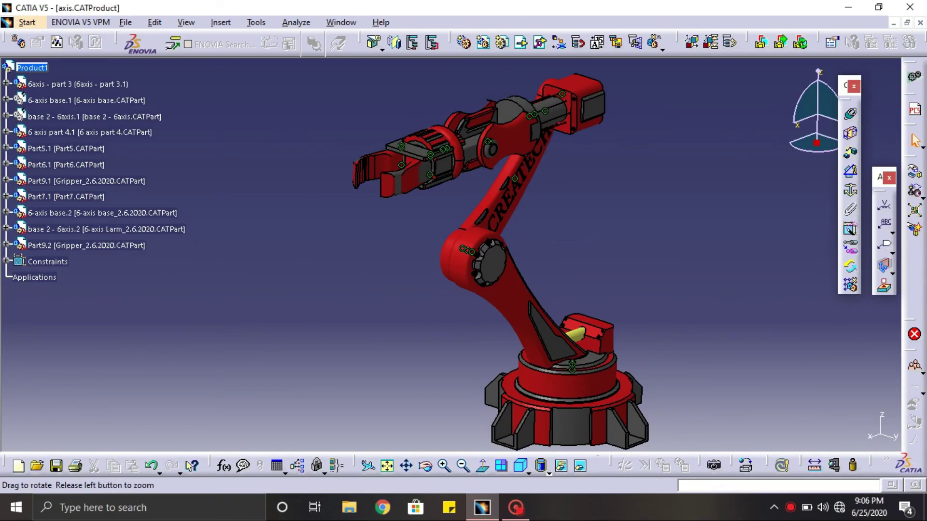
{"action": "middle_click_drag", "start_coordinate": [451, 255], "coordinate": [432, 420]}
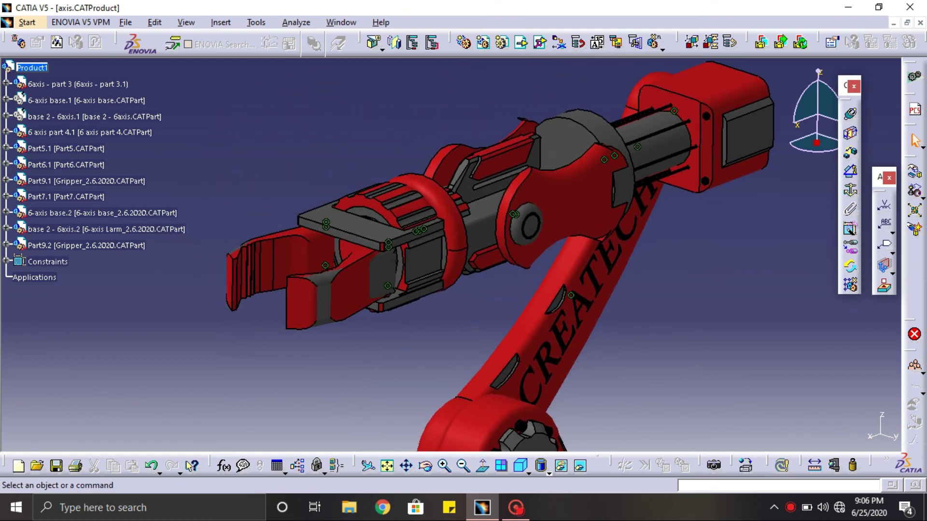
{"action": "middle_click_drag", "start_coordinate": [582, 135], "coordinate": [574, 0]}
{"action": "middle_click_drag", "start_coordinate": [515, 333], "coordinate": [409, 240]}
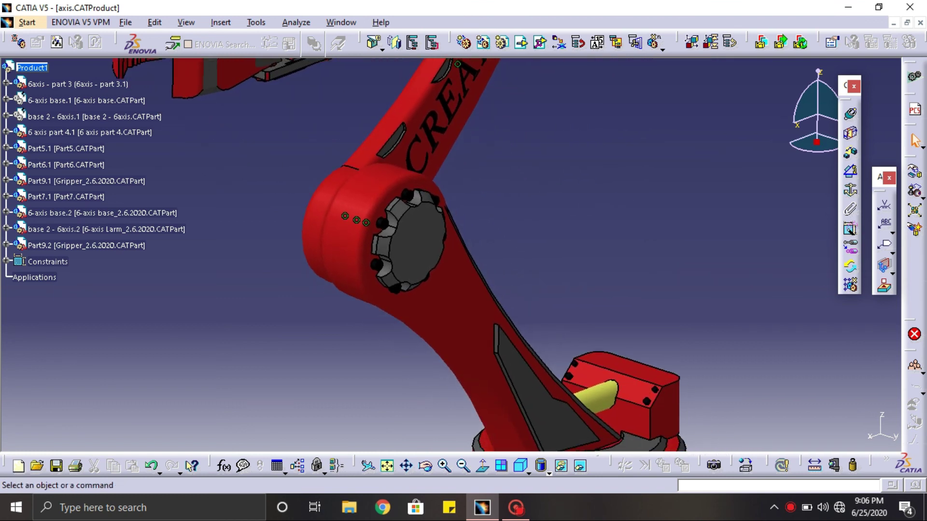
{"action": "middle_click_drag", "start_coordinate": [515, 333], "coordinate": [456, 125]}
{"action": "middle_click_drag", "start_coordinate": [457, 194], "coordinate": [456, 271], "text": "ctrl"}
{"action": "middle_click_drag", "start_coordinate": [456, 217], "coordinate": [589, 376]}
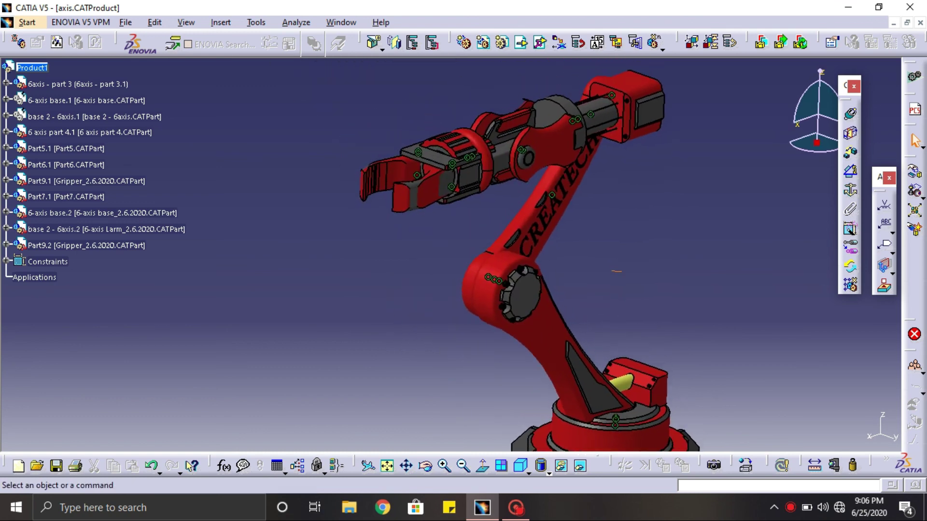
{"action": "mouse_move", "coordinate": [617, 271]}
{"action": "middle_mouse_down"}
{"action": "mouse_move", "coordinate": [676, 295]}
{"action": "mouse_move", "coordinate": [452, 285]}
{"action": "mouse_move", "coordinate": [452, 247]}
{"action": "mouse_move", "coordinate": [452, 277]}
{"action": "mouse_move", "coordinate": [414, 281]}
{"action": "middle_mouse_up"}
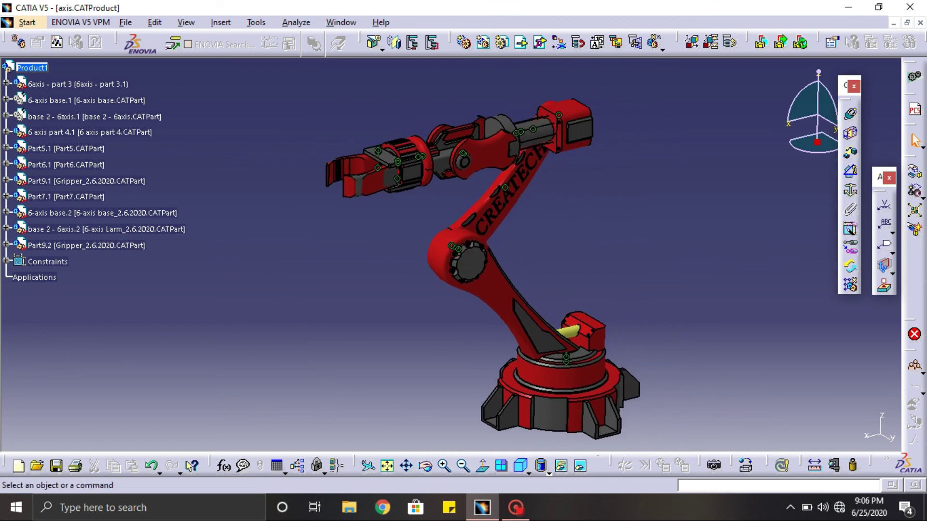